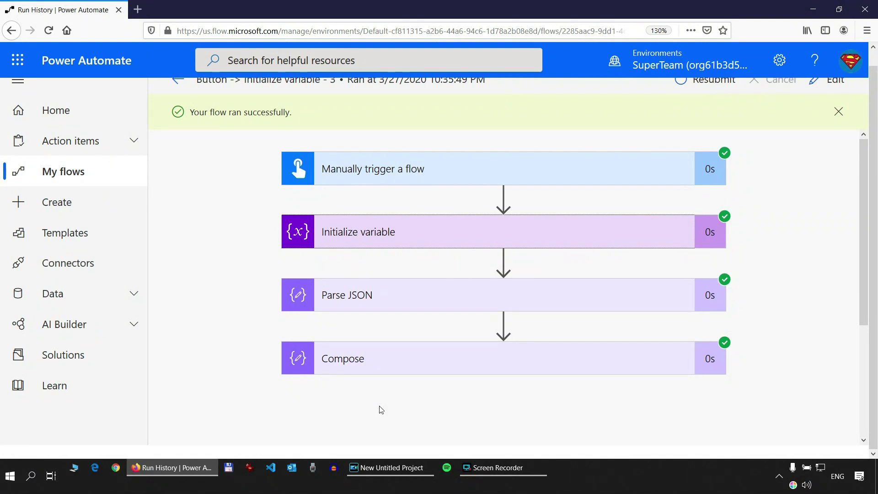
# Expand the Initialize variable run step and review varJSON's firstName through location properties
pyautogui.click(379, 234)
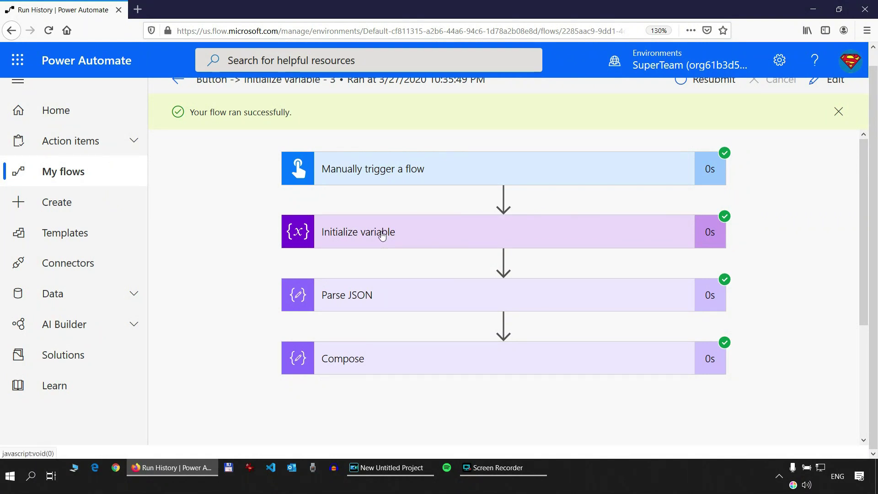
pyautogui.scroll(-3, 261, 227)
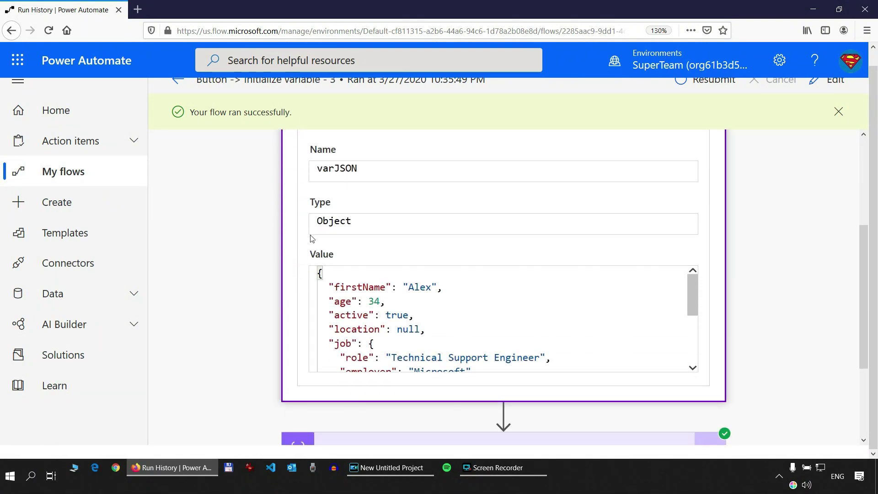
pyautogui.scroll(2, 311, 233)
pyautogui.scroll(-3, 382, 326)
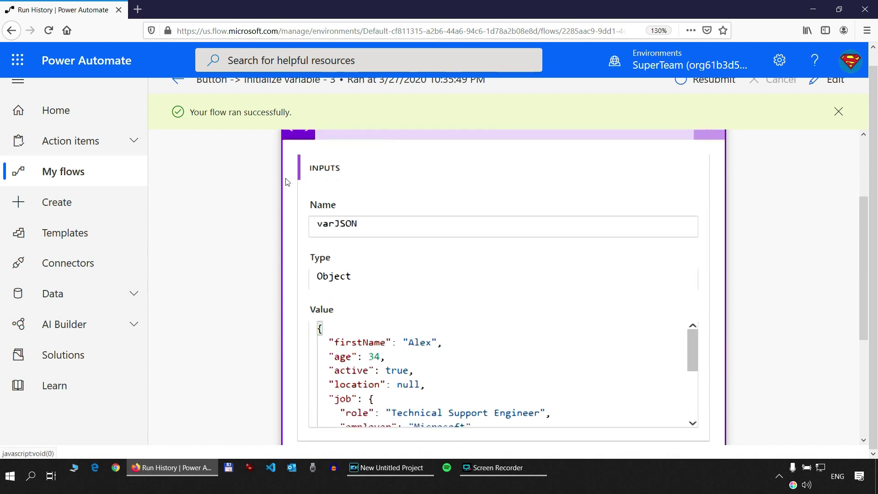
pyautogui.click(382, 326)
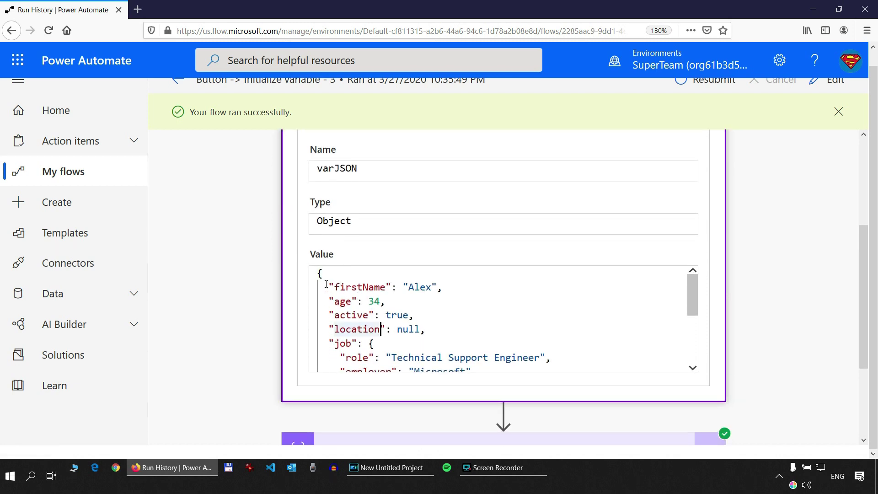
pyautogui.moveTo(326, 284); pyautogui.dragTo(435, 328)
pyautogui.click(379, 334)
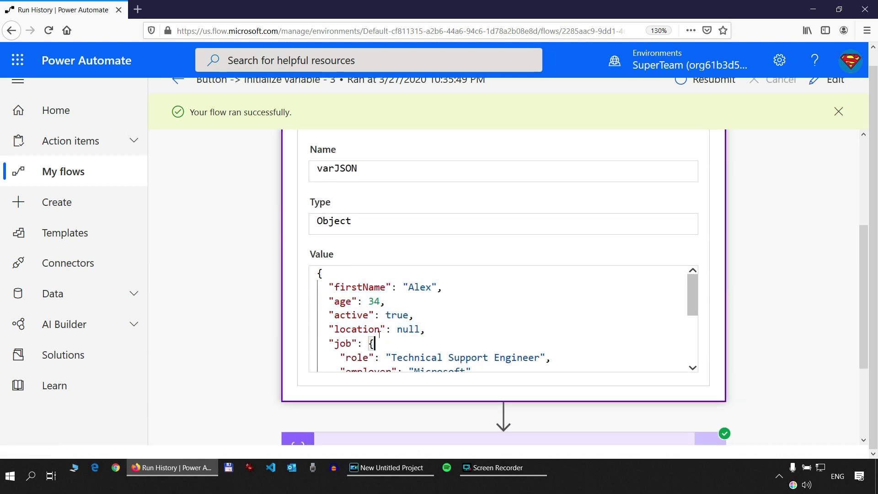
pyautogui.scroll(-5, 379, 335)
pyautogui.scroll(5, 382, 315)
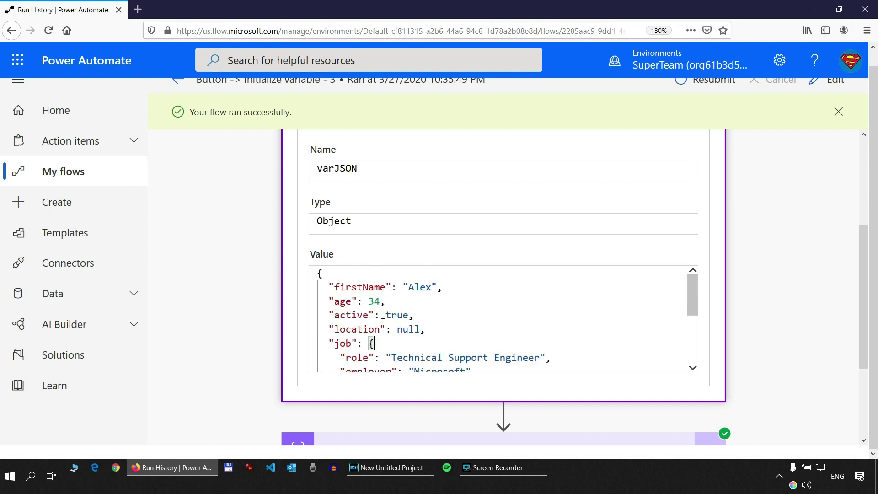
# Expand the Parse JSON run step and review the yearsActive array in its parsed output
pyautogui.click(693, 368)
pyautogui.scroll(-3, 379, 310)
pyautogui.scroll(-4, 239, 317)
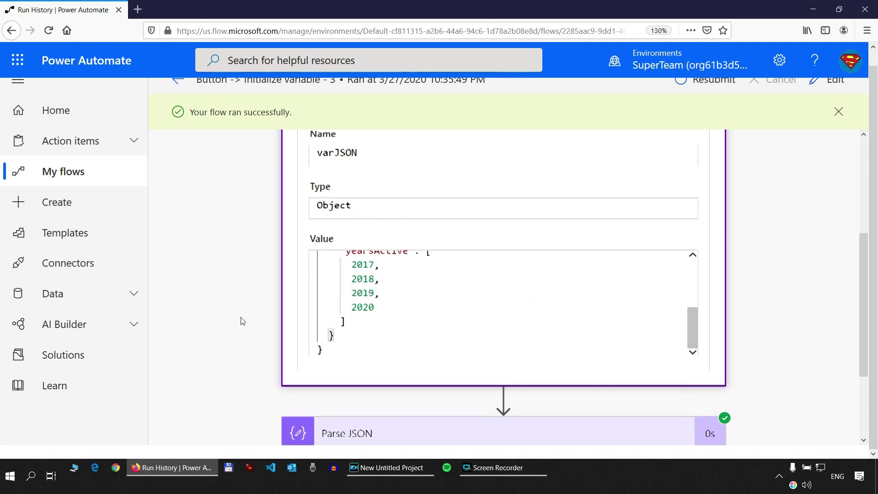
pyautogui.click(407, 324)
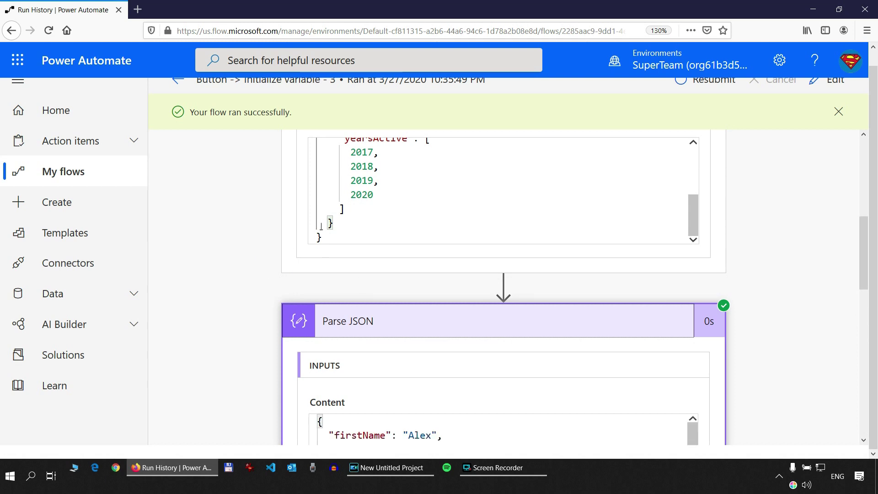
pyautogui.scroll(-3, 372, 243)
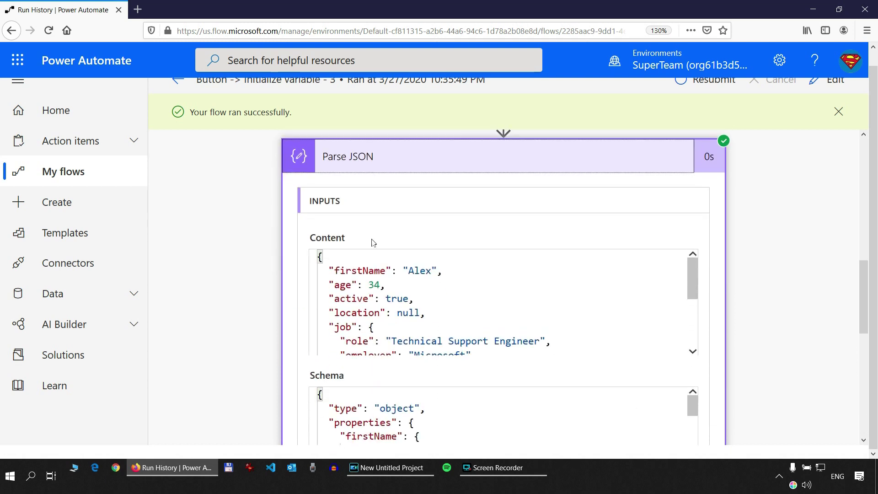
pyautogui.scroll(-4, 397, 289)
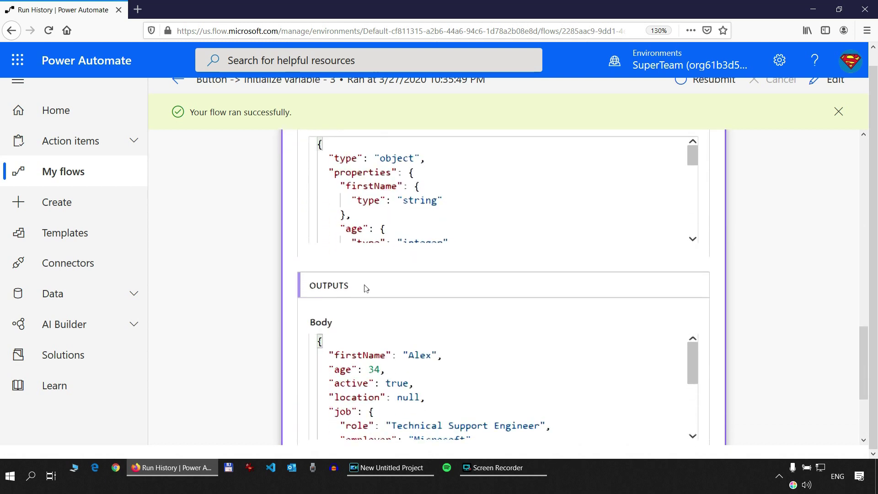
pyautogui.scroll(-2, 398, 289)
pyautogui.scroll(-5, 390, 312)
pyautogui.scroll(-2, 311, 357)
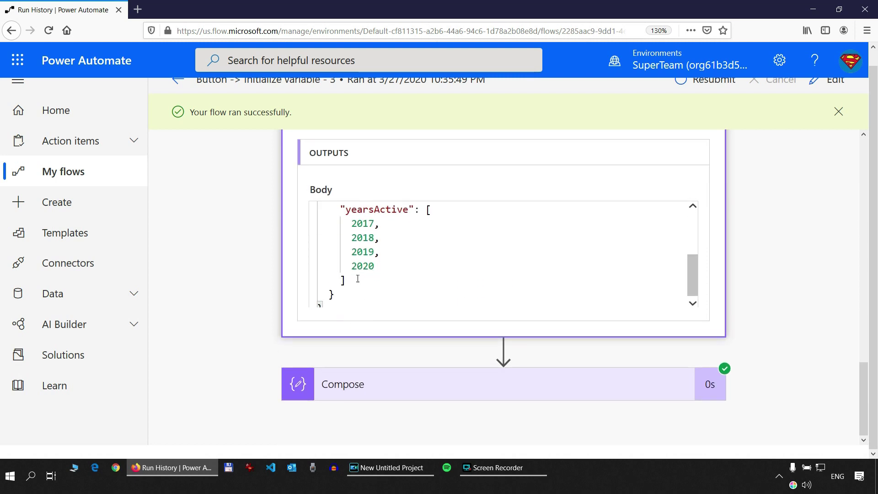
pyautogui.moveTo(357, 278); pyautogui.dragTo(297, 216)
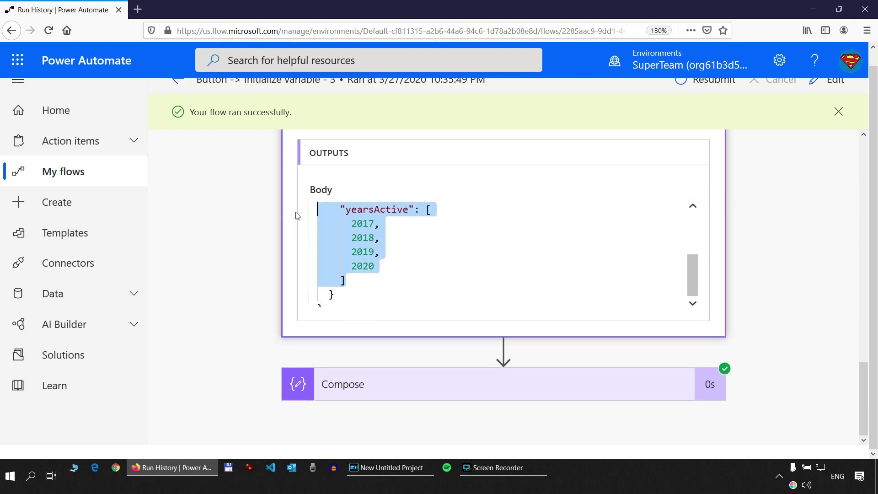
# Expand the Compose run step to review its inputs and outputs, then open the flow for editing
pyautogui.click(388, 394)
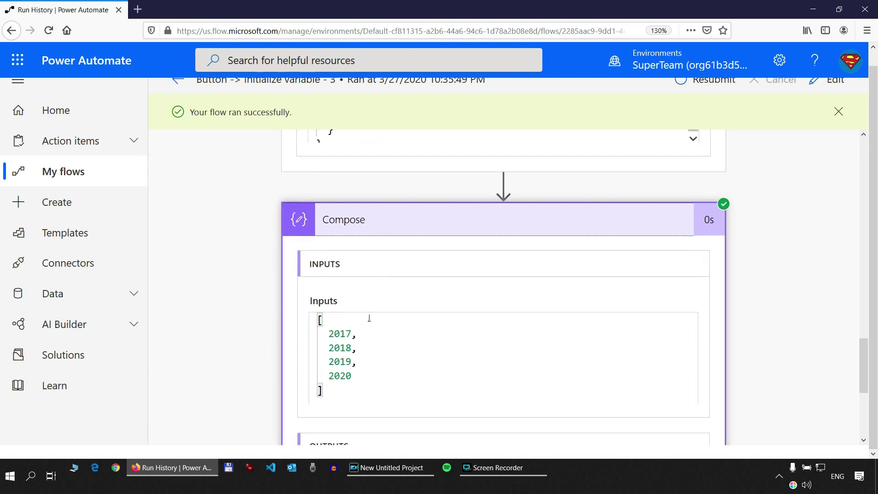
pyautogui.scroll(-3, 372, 308)
pyautogui.scroll(4, 385, 214)
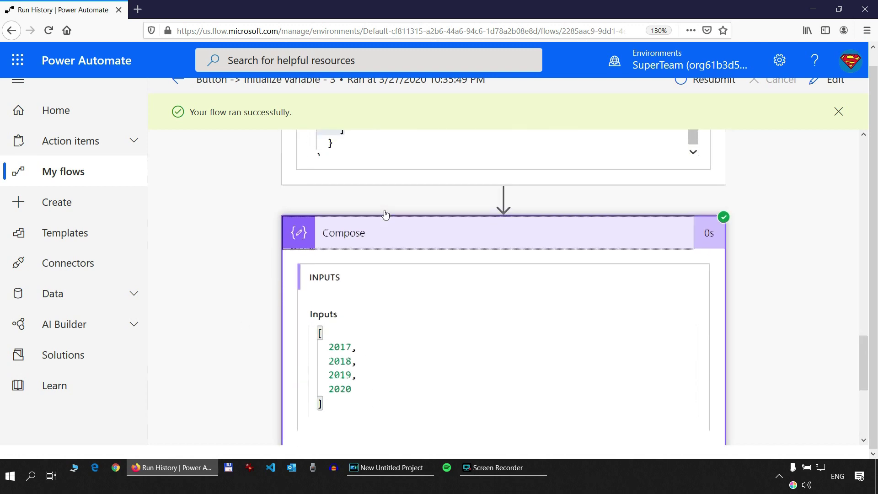
pyautogui.scroll(6, 385, 214)
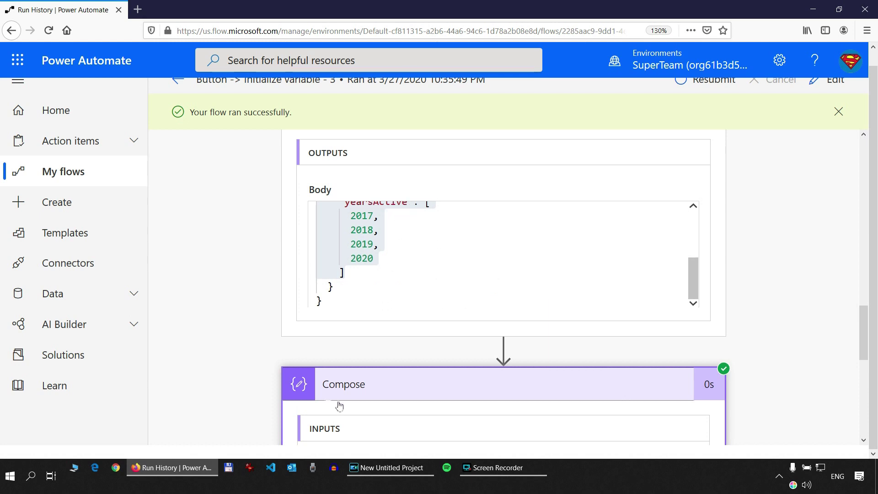
pyautogui.scroll(-10, 504, 403)
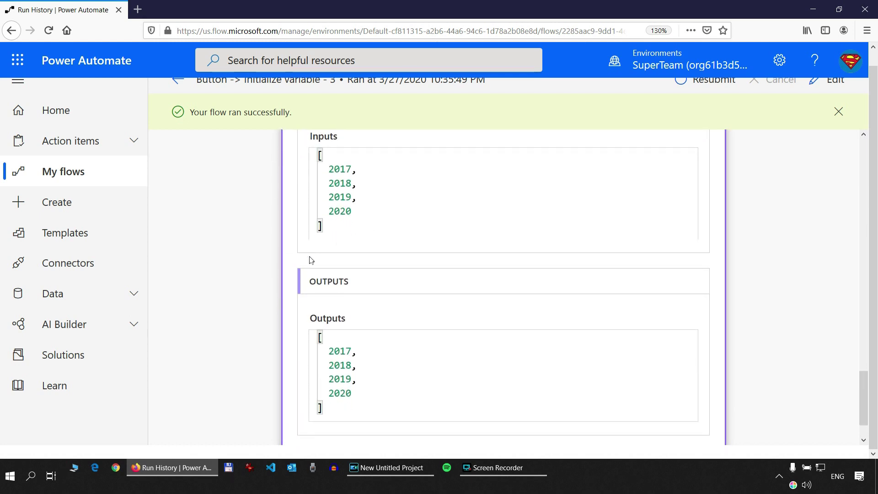
pyautogui.scroll(8, 303, 259)
pyautogui.scroll(6, 279, 241)
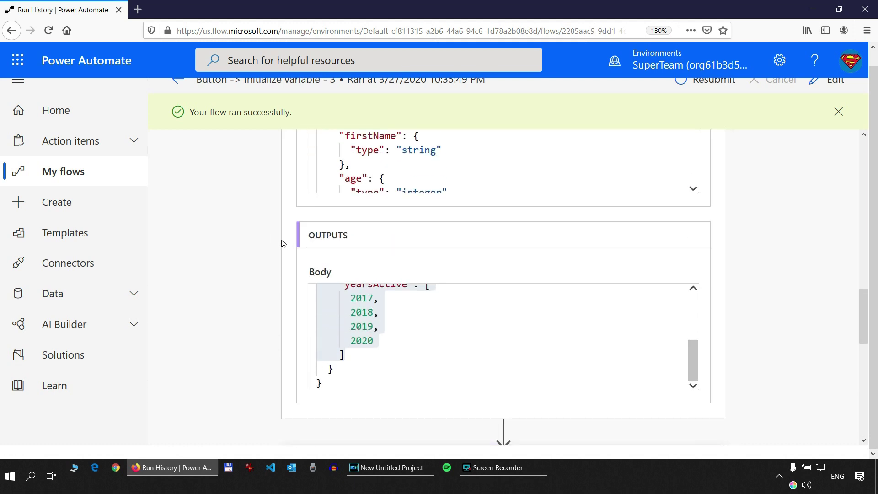
pyautogui.scroll(12, 267, 226)
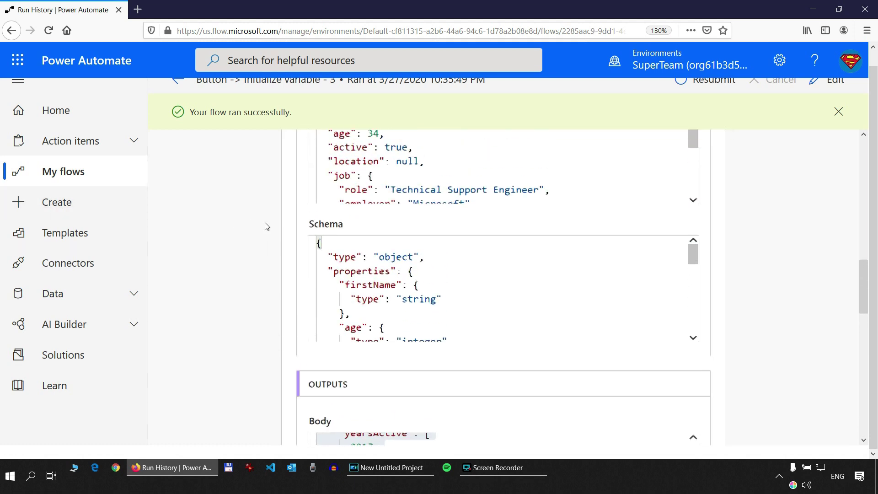
pyautogui.scroll(3, 293, 235)
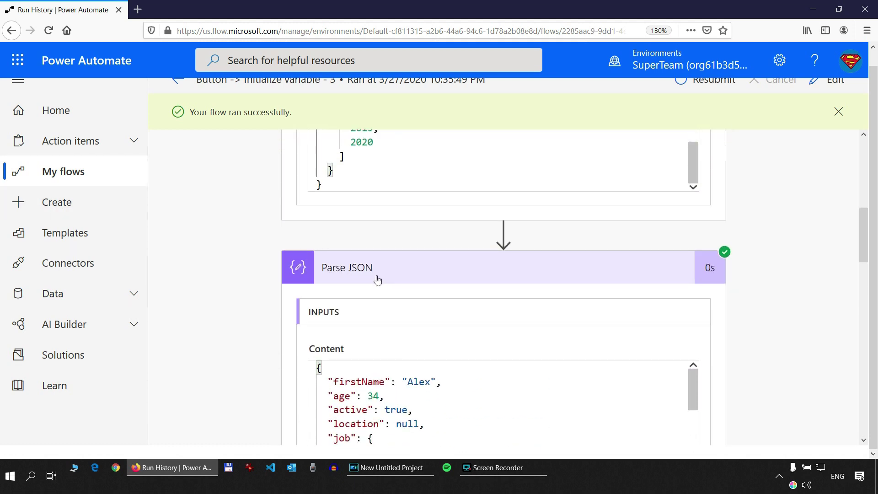
pyautogui.scroll(-10, 321, 280)
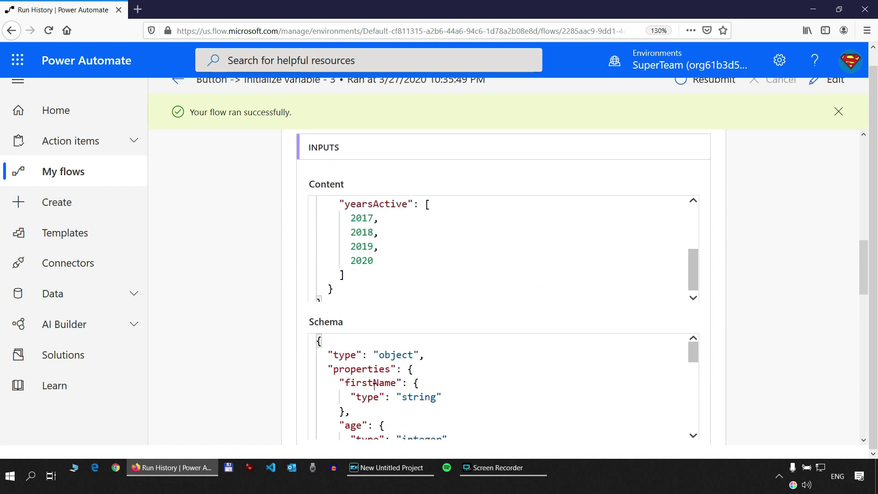
pyautogui.scroll(15, 824, 233)
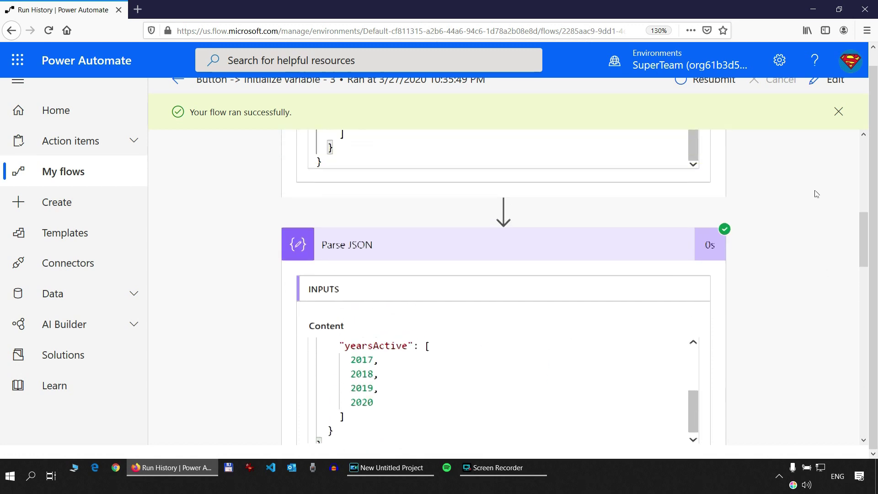
pyautogui.click(834, 118)
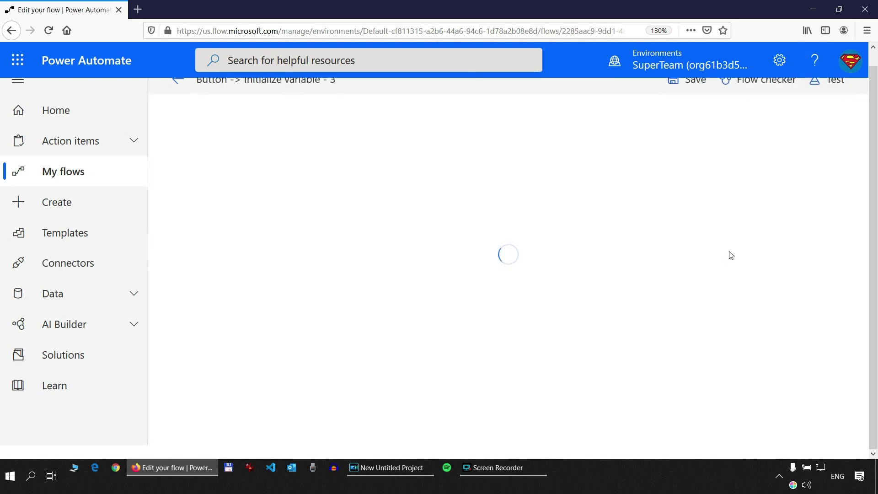
# Delete the Compose and Parse JSON steps, then expand Initialize variable to show varJSON
pyautogui.click(710, 314)
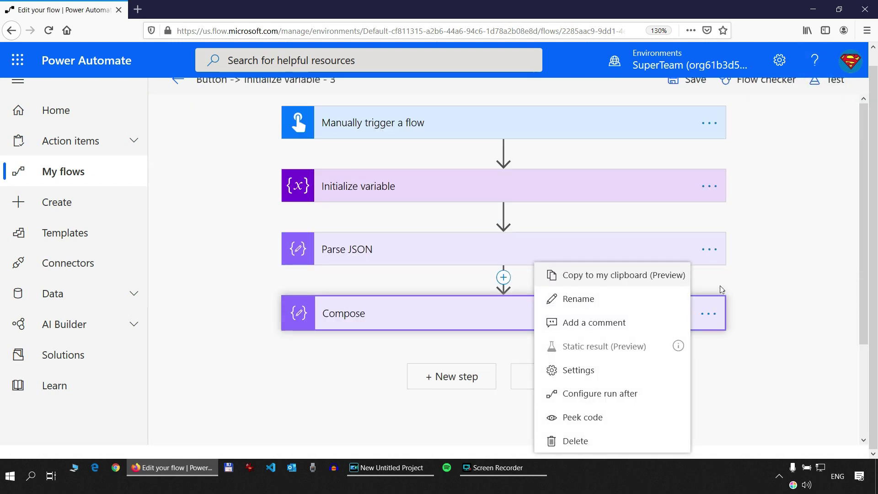
pyautogui.click(613, 445)
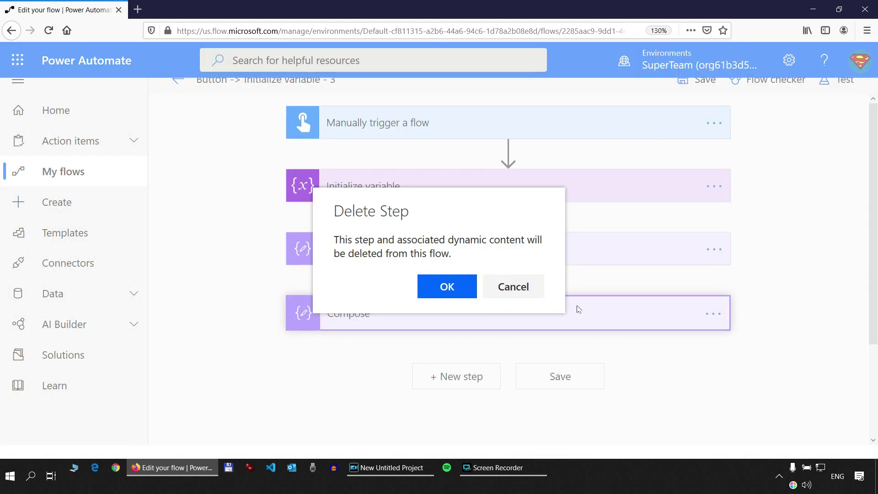
pyautogui.click(447, 286)
pyautogui.click(710, 249)
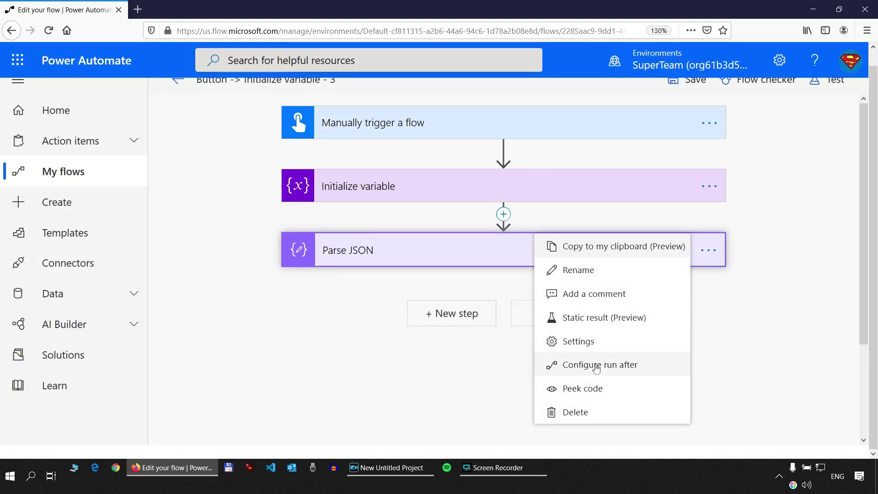
pyautogui.click(490, 378)
pyautogui.click(447, 286)
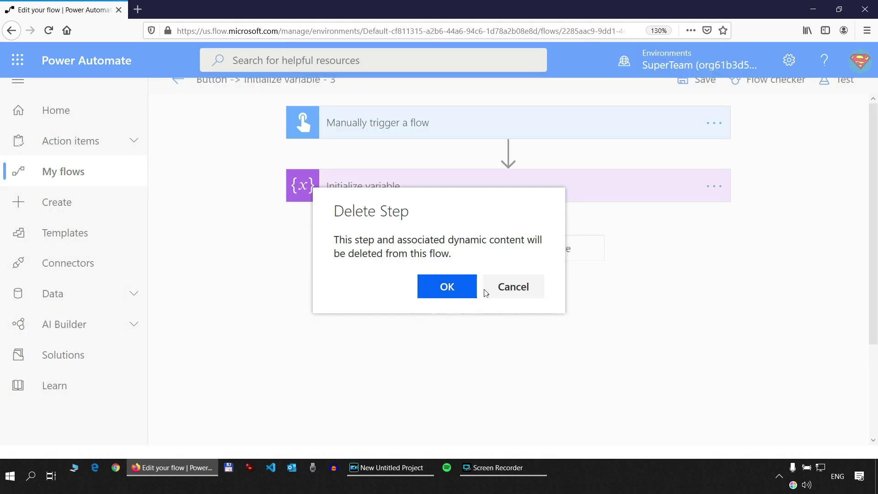
pyautogui.click(339, 175)
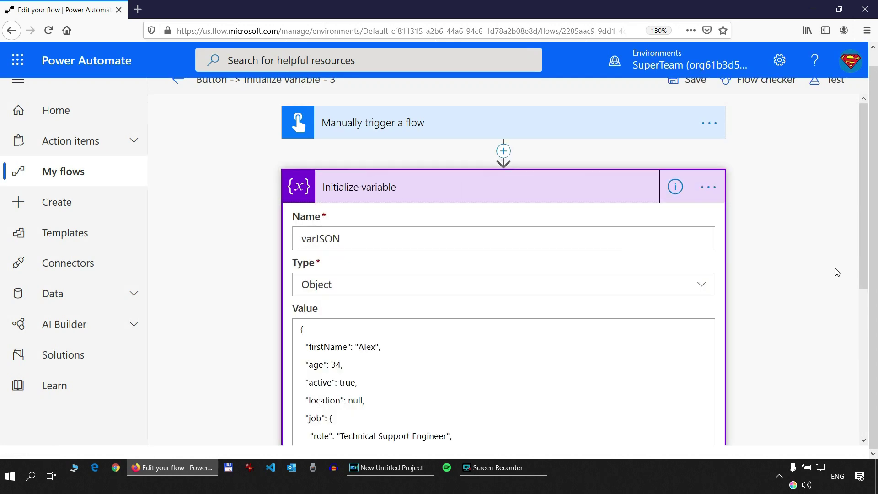
pyautogui.scroll(-3, 823, 270)
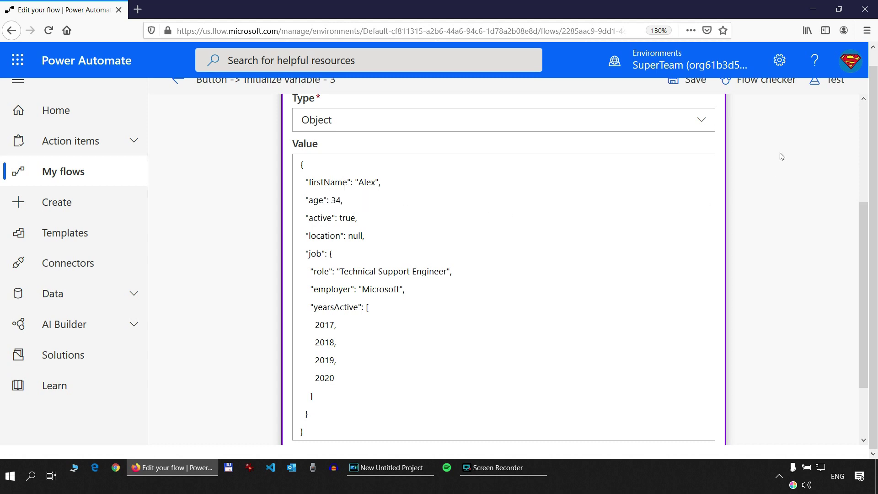
# Search 'compose' and insert the Compose action directly below Initialize variable
pyautogui.scroll(-1, 778, 191)
pyautogui.click(449, 419)
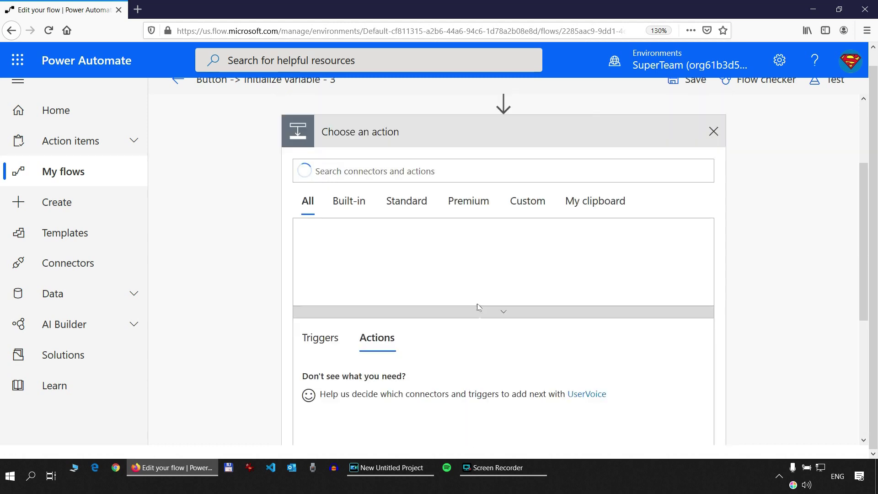
pyautogui.click(355, 178)
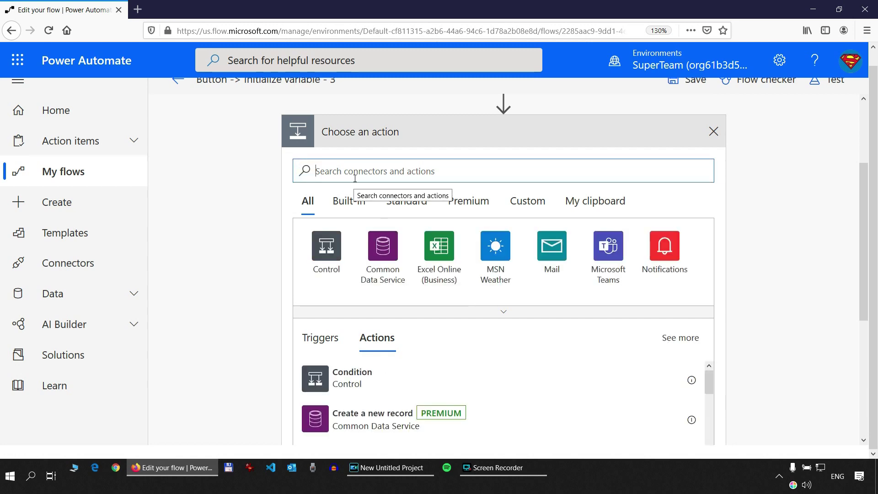
pyautogui.write('compose')
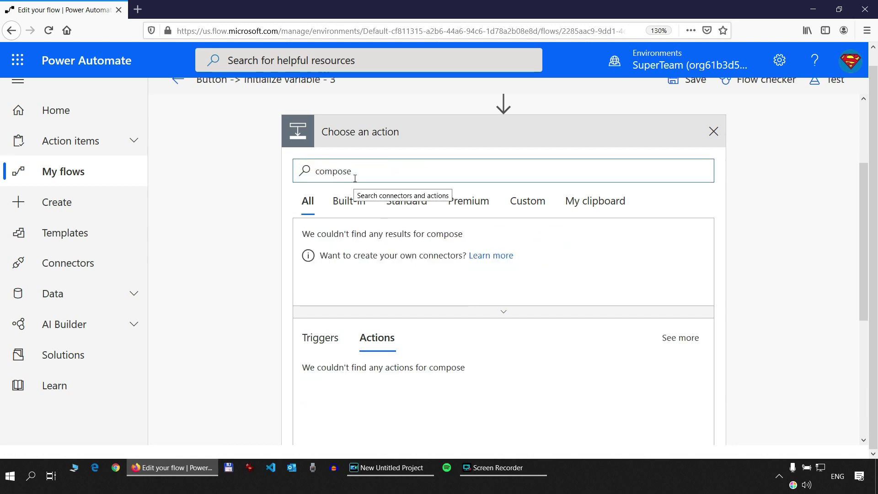
pyautogui.click(375, 385)
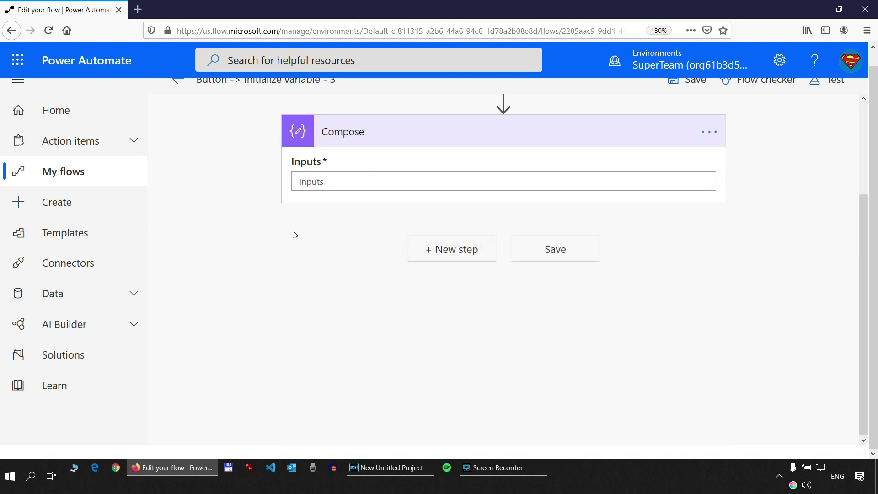
pyautogui.scroll(3, 264, 229)
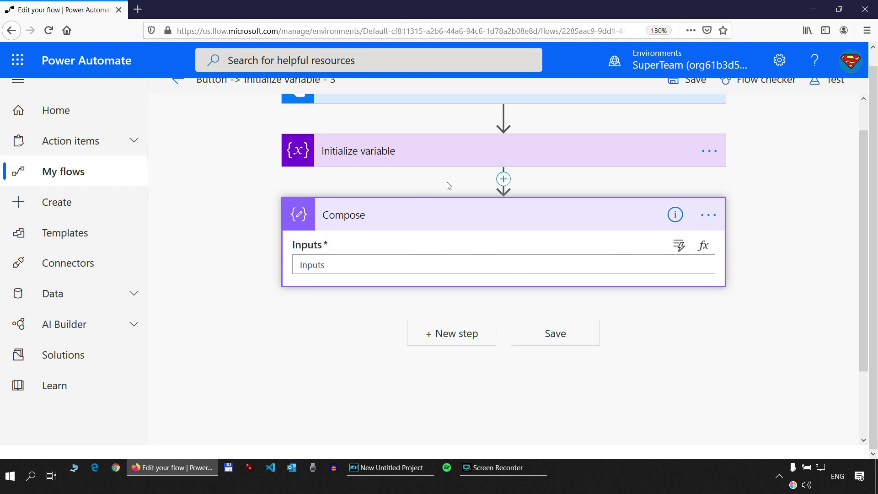
# Expand Initialize variable and select the nested job object within varJSON's JSON value
pyautogui.click(435, 154)
pyautogui.scroll(-3, 370, 253)
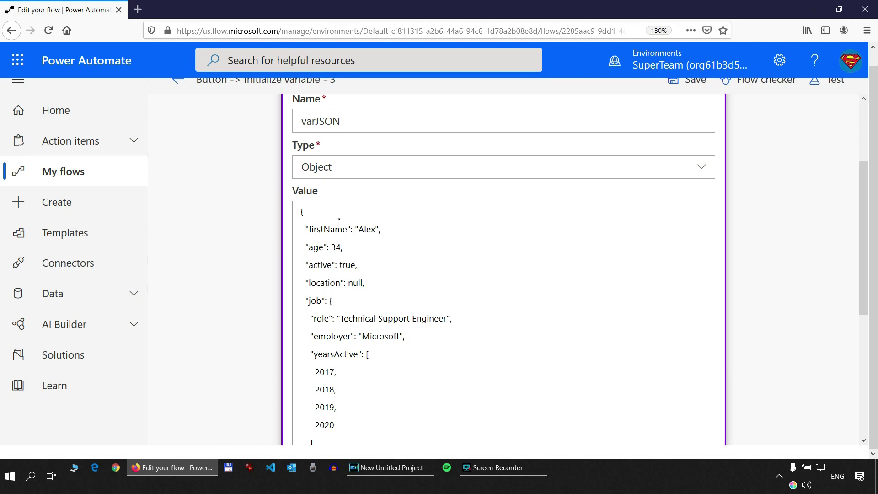
pyautogui.scroll(-3, 339, 222)
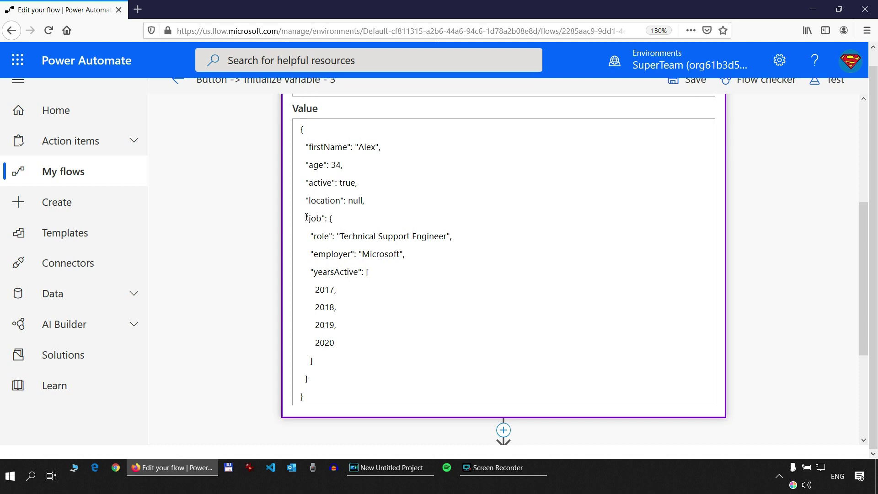
pyautogui.moveTo(331, 218); pyautogui.dragTo(357, 384)
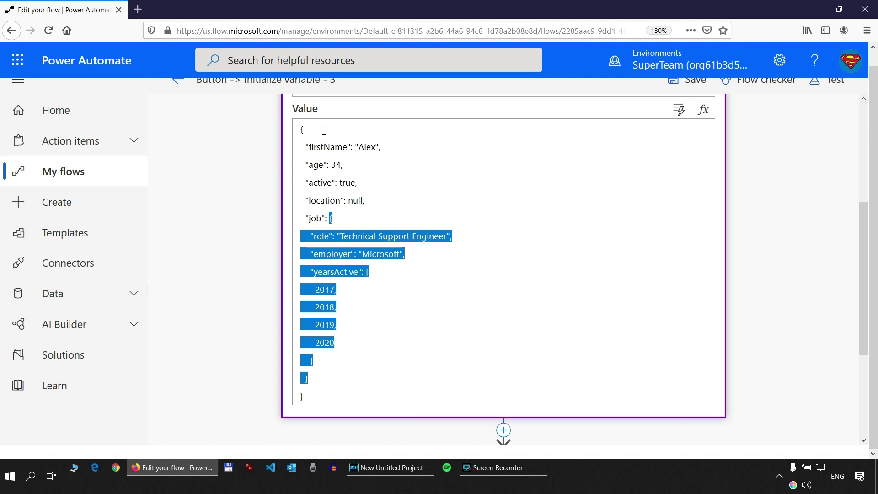
pyautogui.click(324, 388)
pyautogui.moveTo(315, 368); pyautogui.dragTo(299, 218)
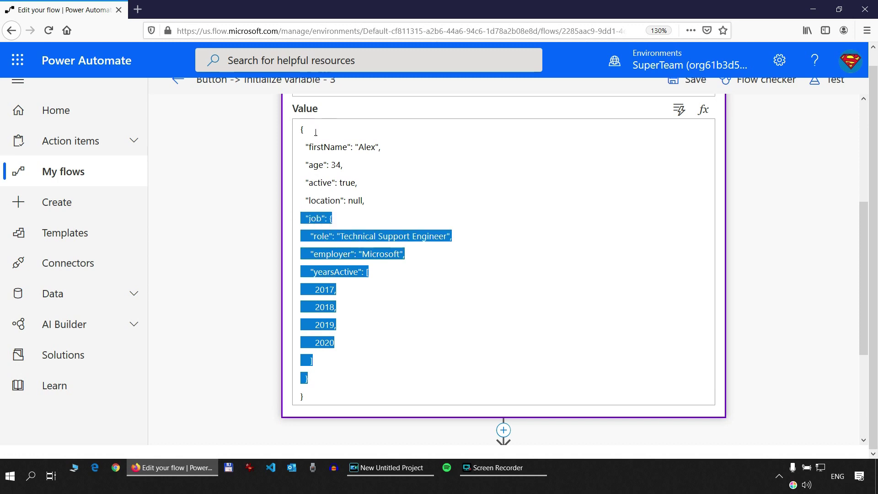
pyautogui.click(340, 274)
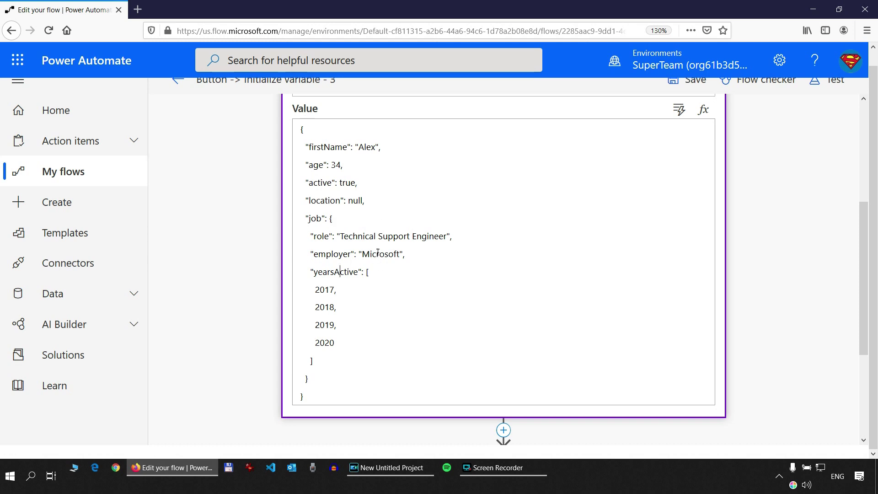
pyautogui.scroll(-5, 306, 155)
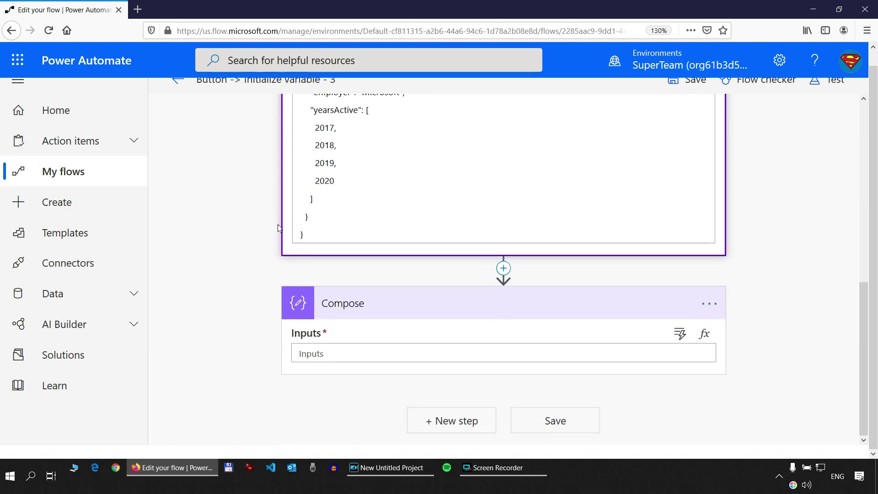
pyautogui.scroll(6, 334, 222)
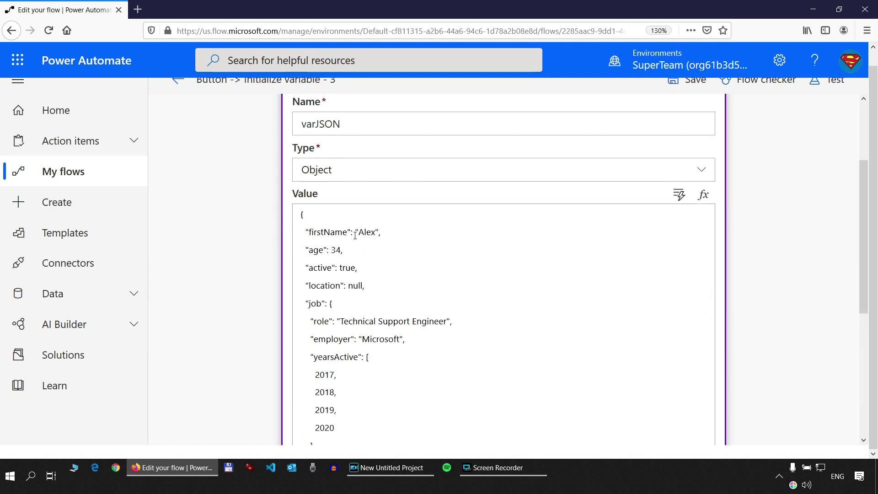
# Set Compose Inputs to the expression variables('varJSON').firstName
pyautogui.scroll(-5, 391, 232)
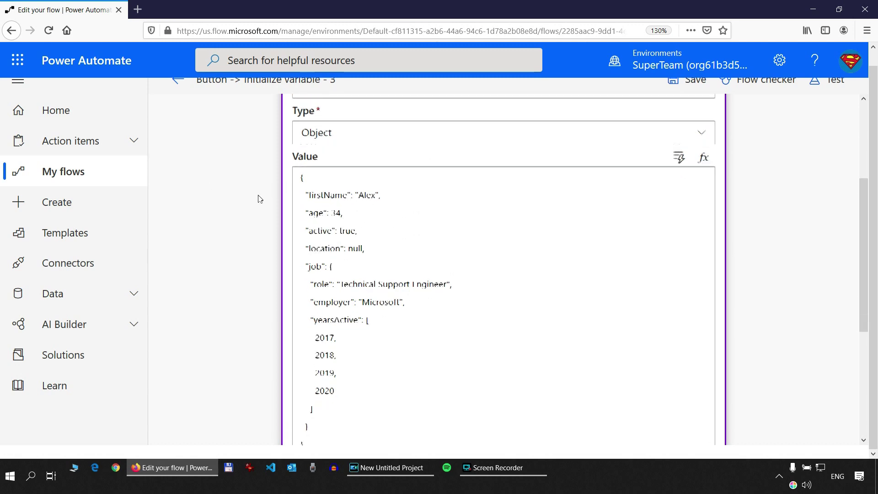
pyautogui.click(385, 353)
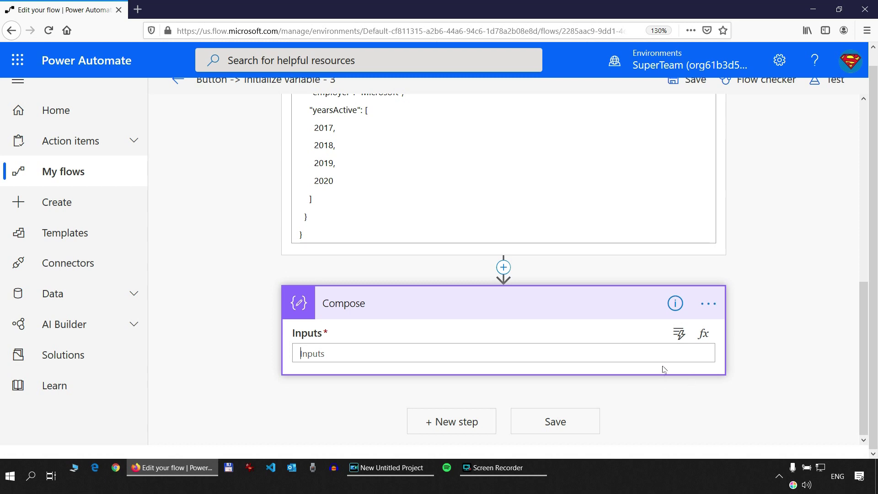
pyautogui.click(703, 335)
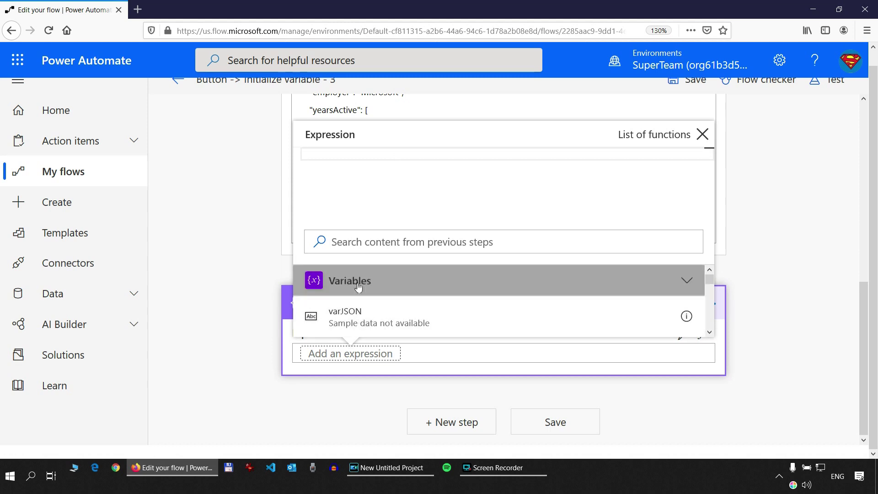
pyautogui.click(352, 323)
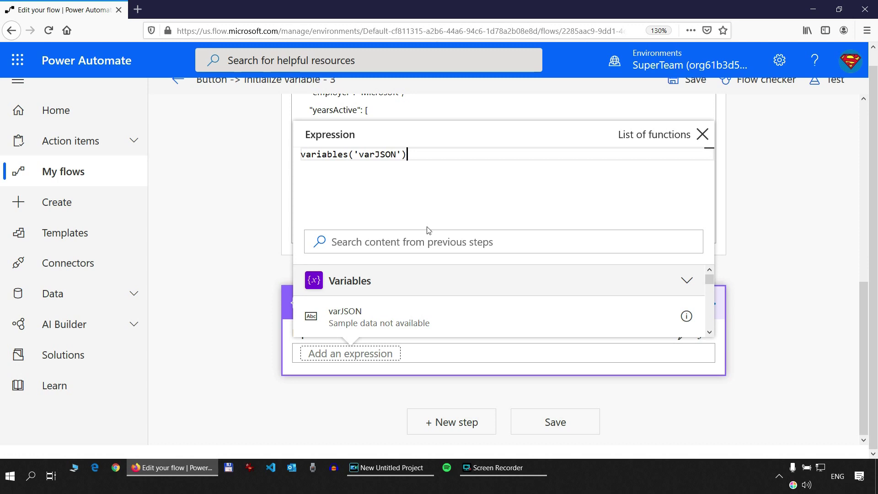
pyautogui.write('.fi')
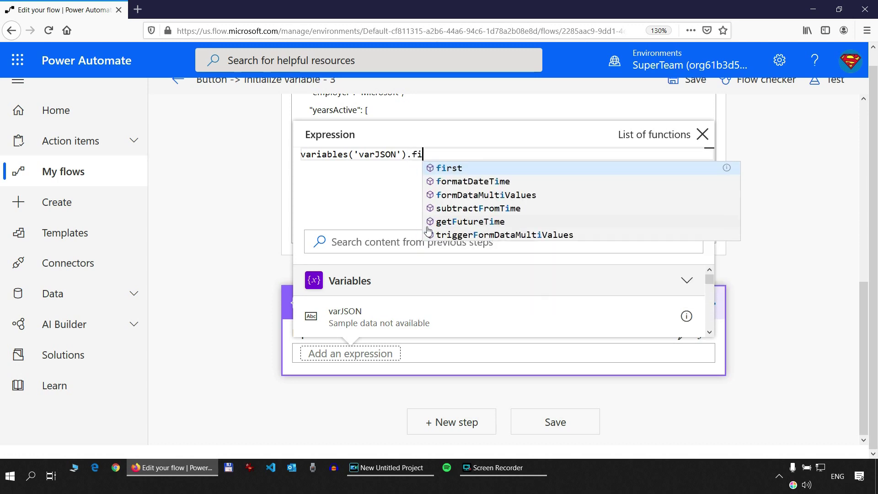
pyautogui.write('rstName')
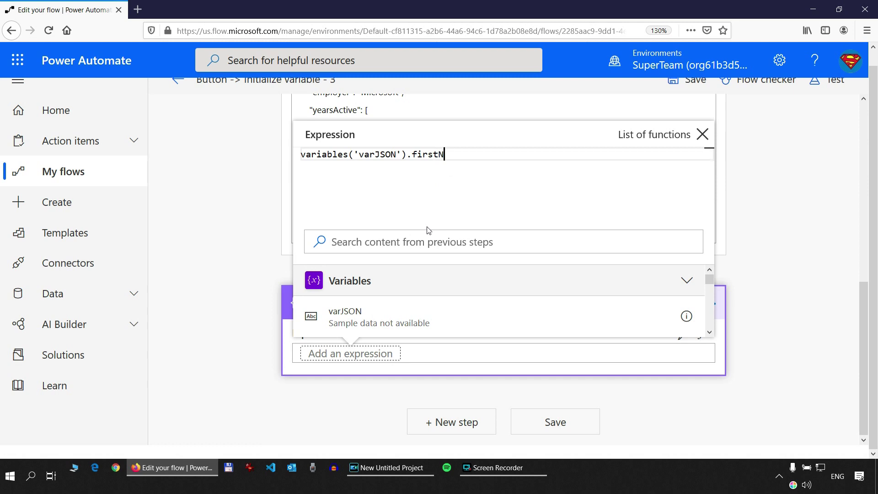
pyautogui.click(792, 226)
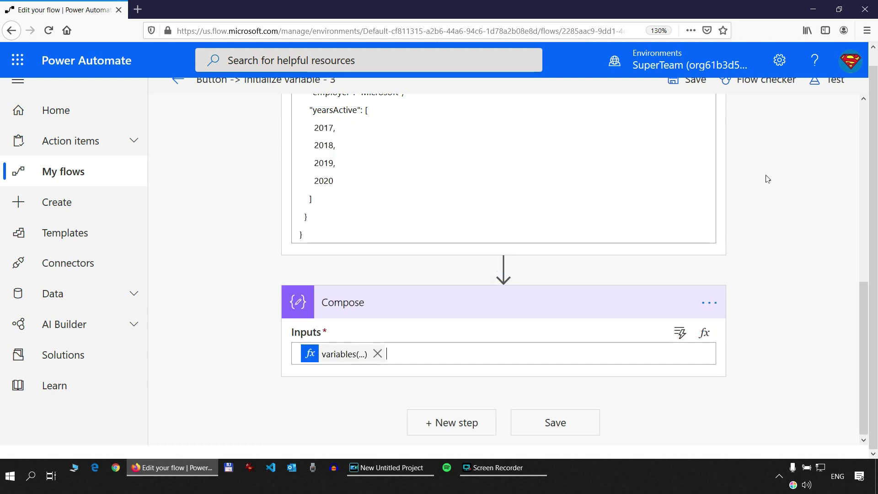
# Save the flow and run a manual test
pyautogui.click(826, 81)
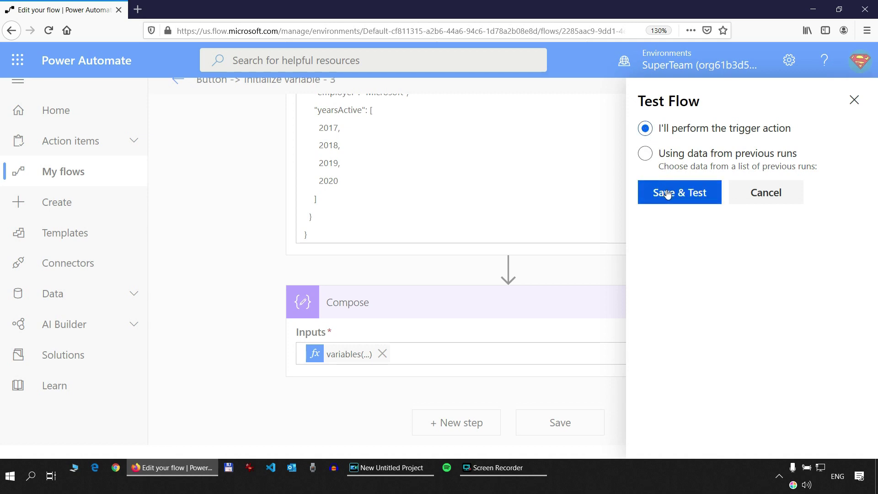
pyautogui.click(668, 193)
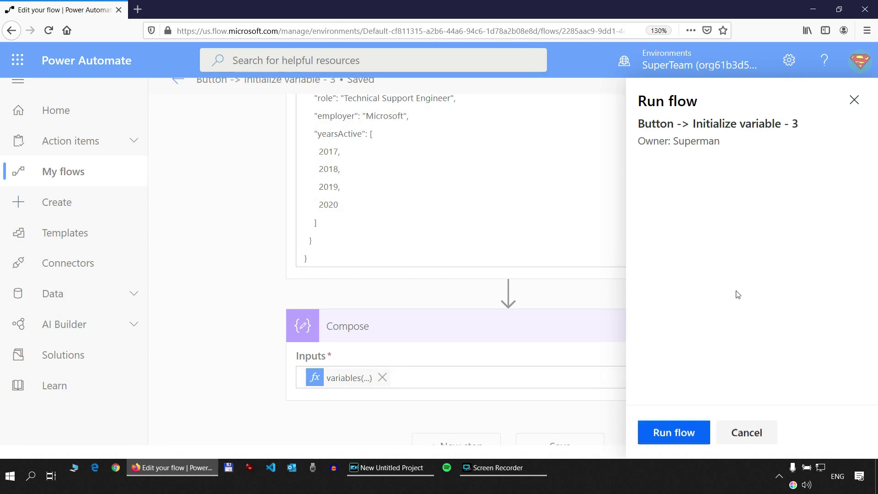
pyautogui.click(693, 435)
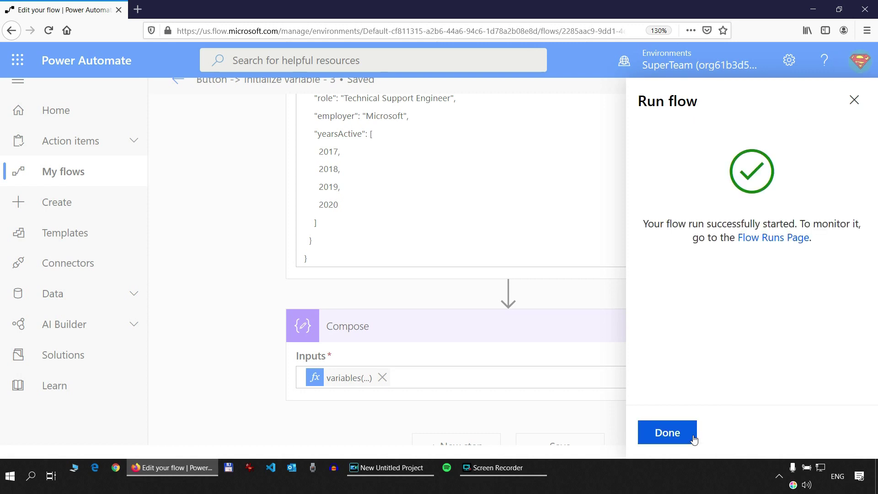
pyautogui.click(690, 434)
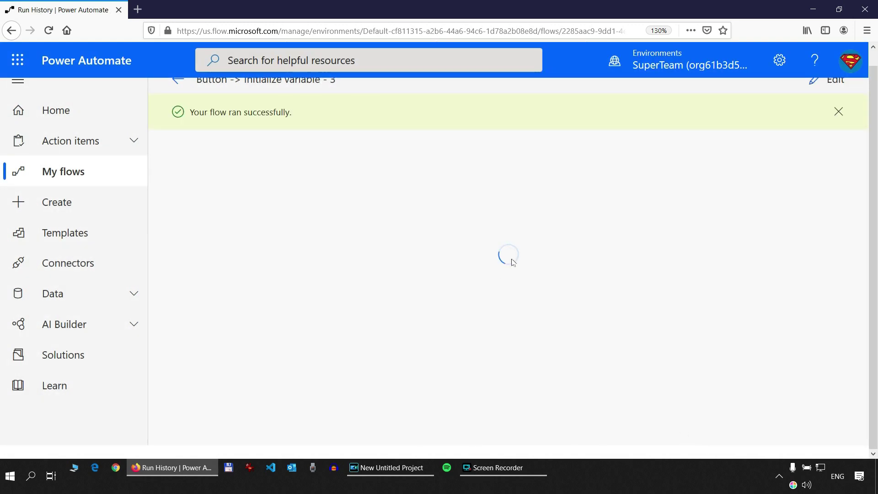
# Confirm in run history that Compose outputs the first name, then return to editing
pyautogui.scroll(-2, 503, 247)
pyautogui.click(458, 217)
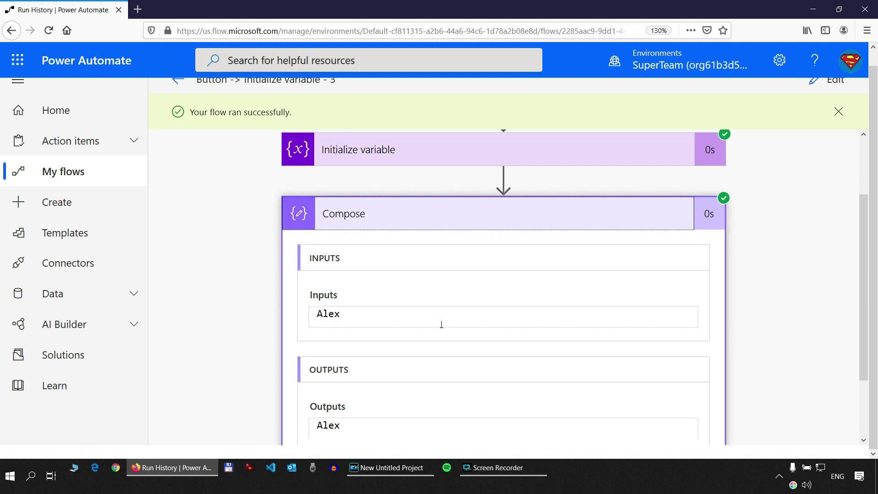
pyautogui.scroll(-2, 441, 323)
pyautogui.scroll(2, 604, 225)
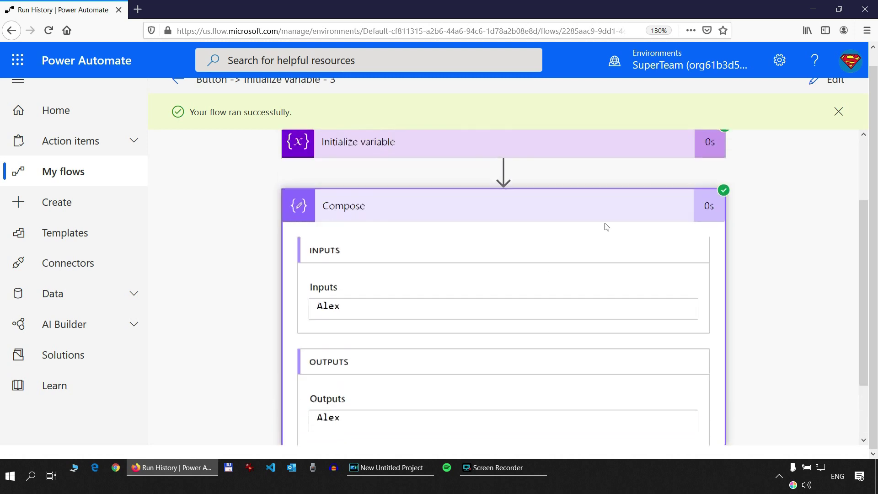
pyautogui.click(828, 81)
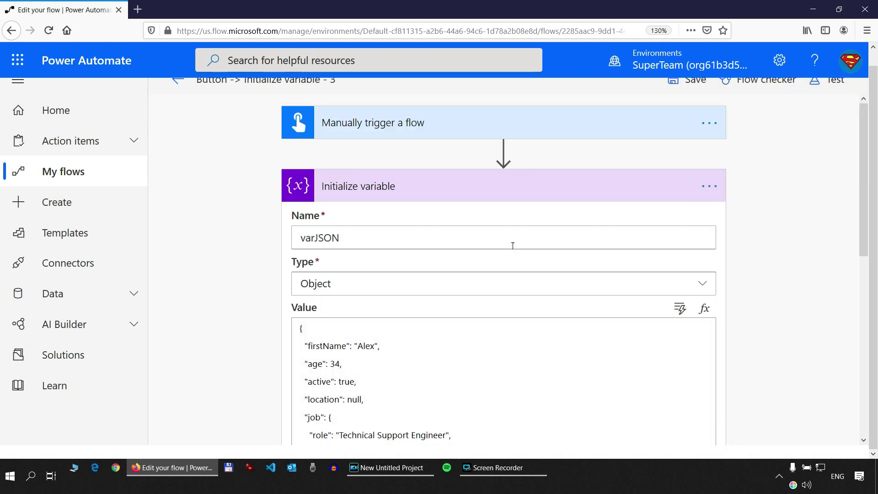
# Replace Compose Inputs with variables('varJSON')?['firstName'] and save the flow for testing
pyautogui.scroll(-4, 513, 245)
pyautogui.scroll(2, 605, 145)
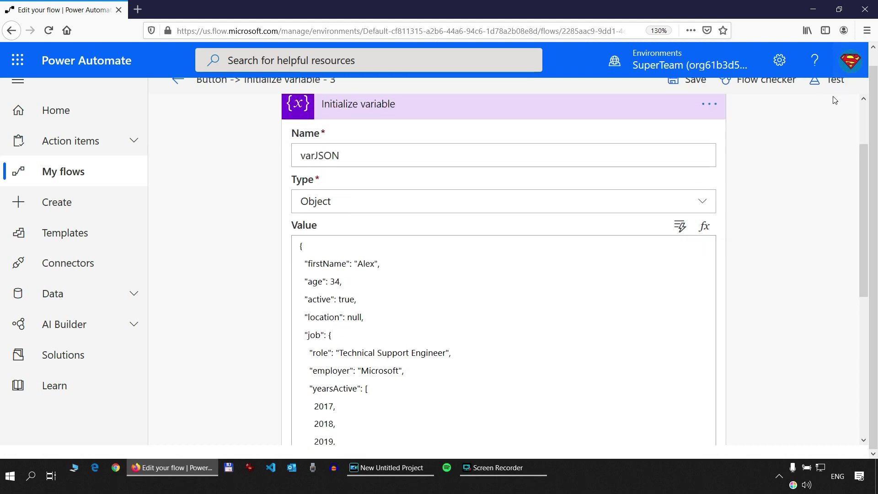
pyautogui.scroll(-3, 676, 205)
pyautogui.scroll(-2, 494, 407)
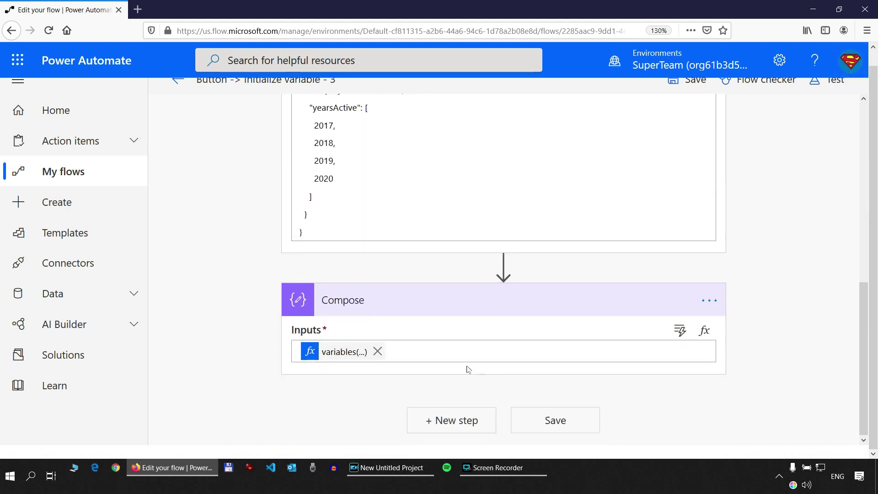
pyautogui.click(377, 352)
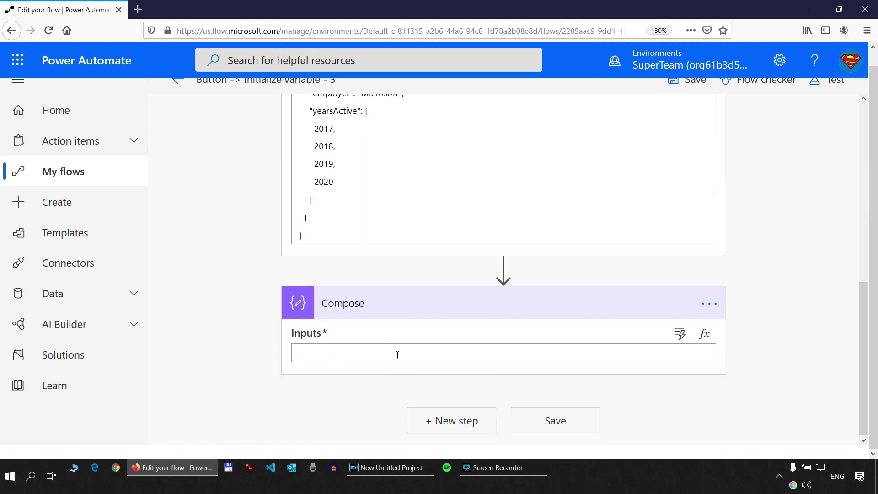
pyautogui.click(705, 333)
pyautogui.click(337, 302)
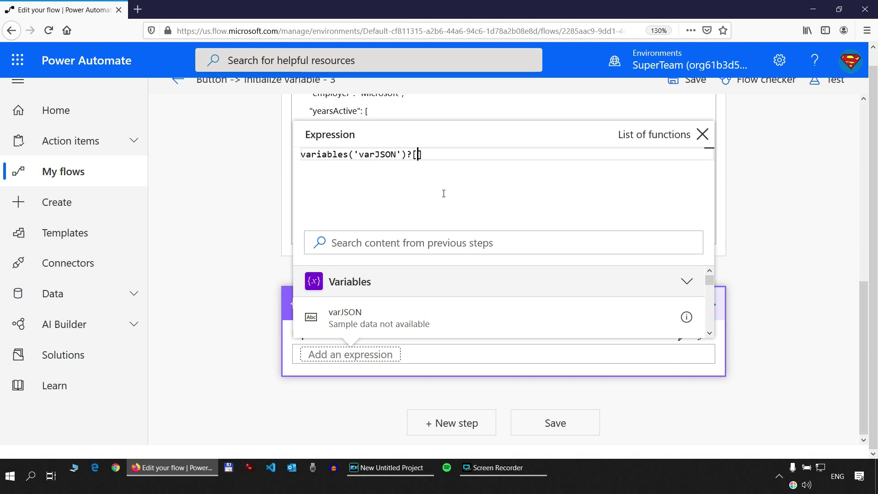
pyautogui.write("')?['firstName")
pyautogui.click(821, 82)
pyautogui.click(697, 193)
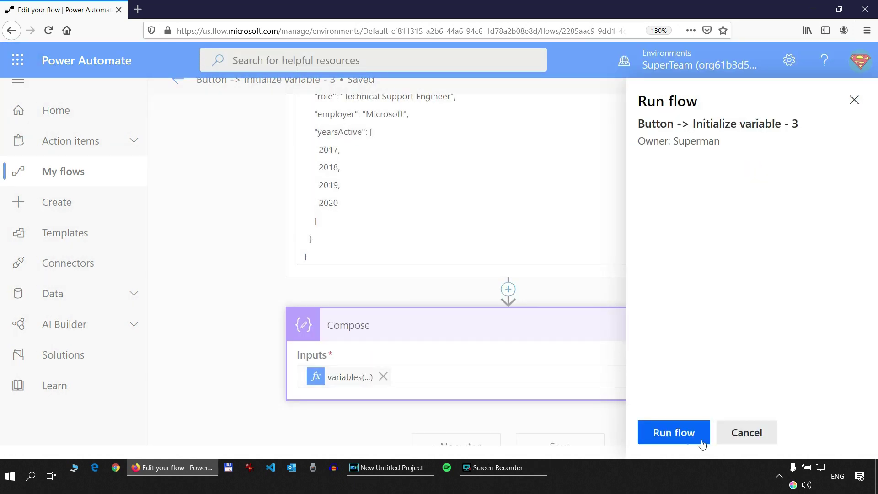
# Run the test, verify Compose outputs the first name, and reopen the editor
pyautogui.click(682, 437)
pyautogui.click(682, 437)
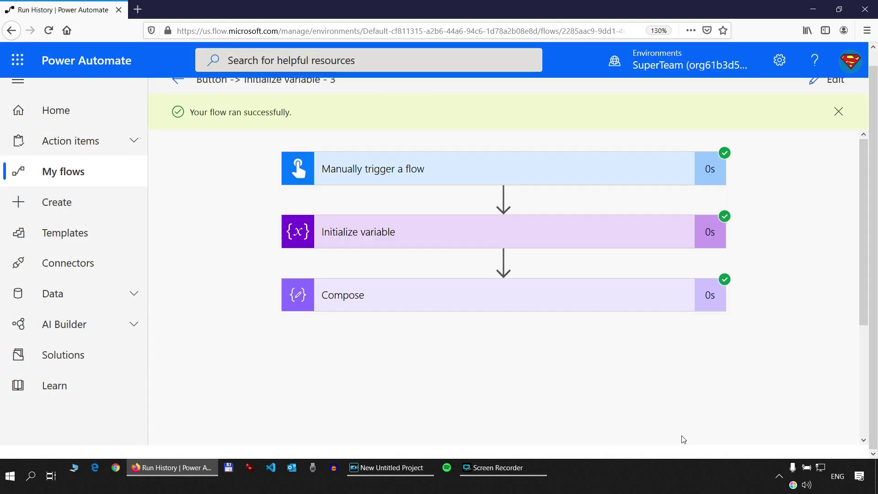
pyautogui.click(572, 298)
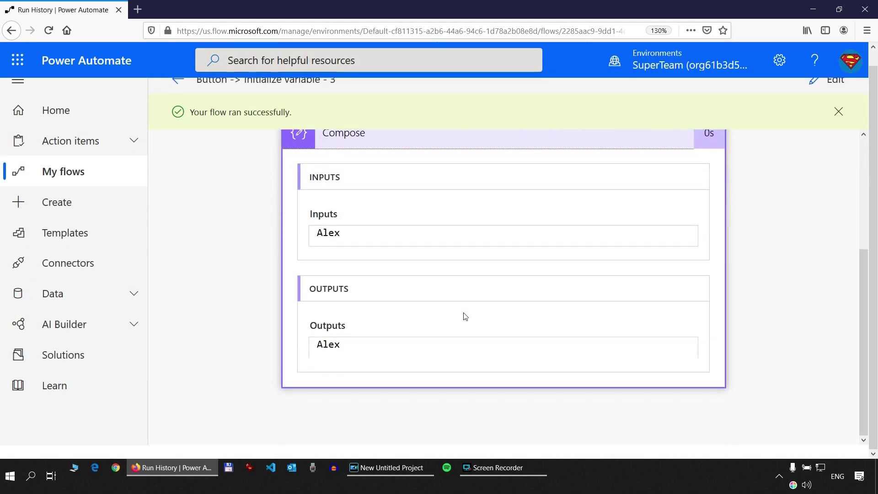
pyautogui.moveTo(341, 345); pyautogui.dragTo(287, 349)
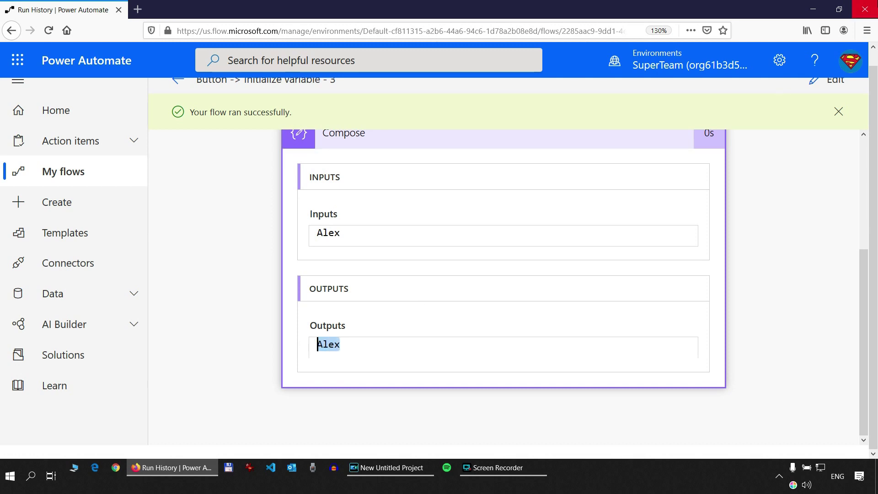
pyautogui.click(835, 94)
pyautogui.scroll(-4, 556, 280)
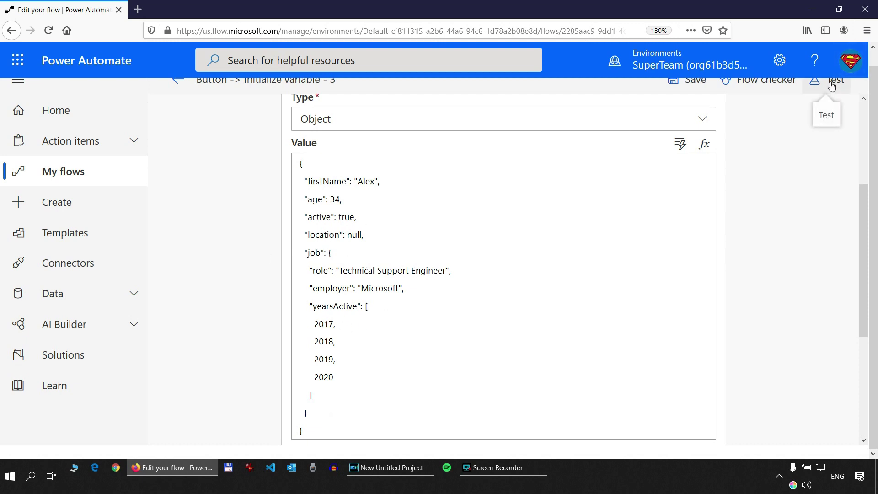
# Remove the ?['firstName'] expression token from Compose Inputs and start a new expression
pyautogui.scroll(-4, 625, 224)
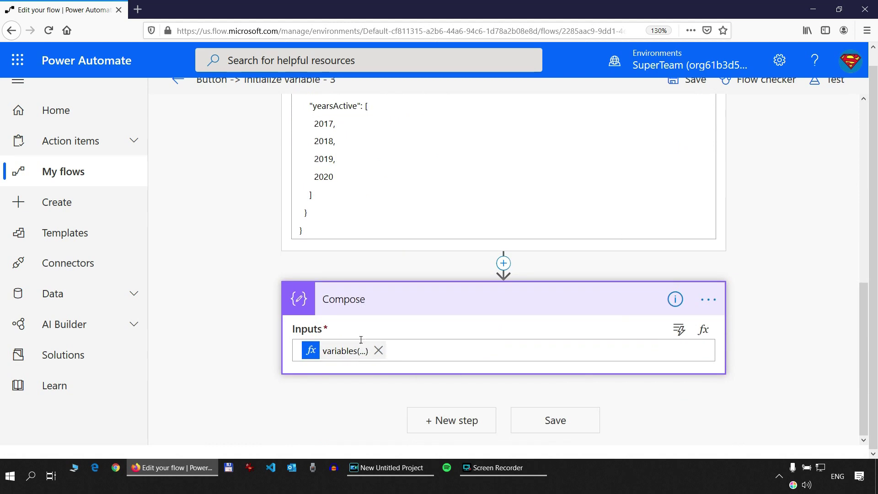
pyautogui.click(378, 351)
pyautogui.middleClick(371, 346)
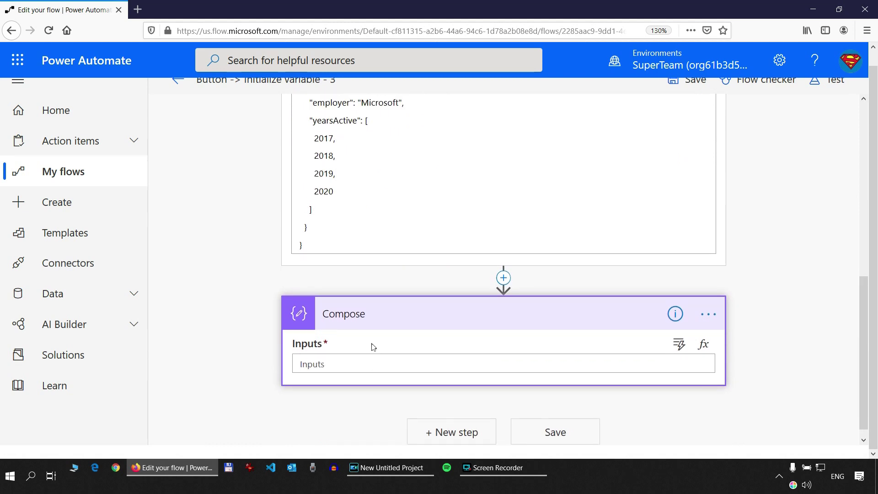
pyautogui.scroll(3, 232, 321)
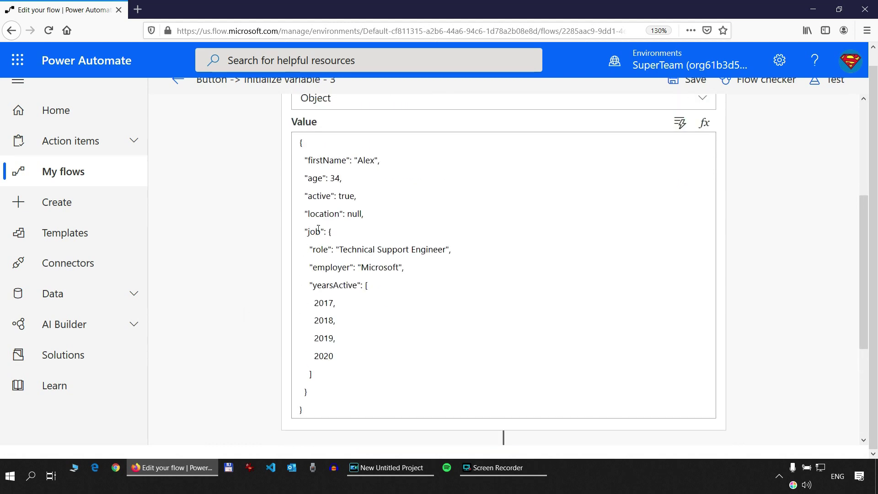
pyautogui.doubleClick(313, 232)
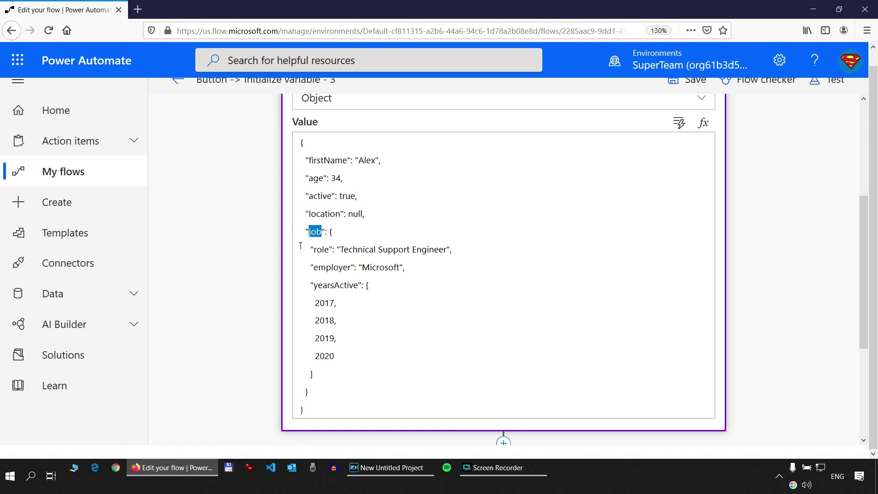
pyautogui.scroll(-3, 256, 250)
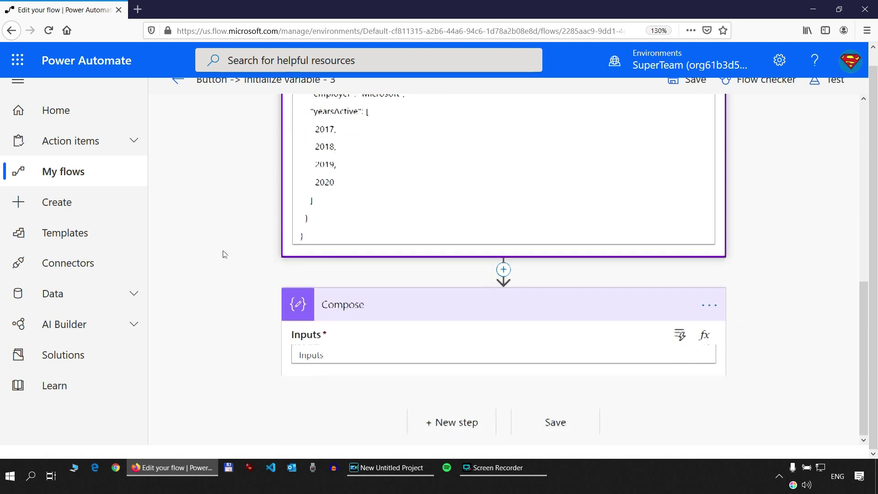
pyautogui.click(705, 334)
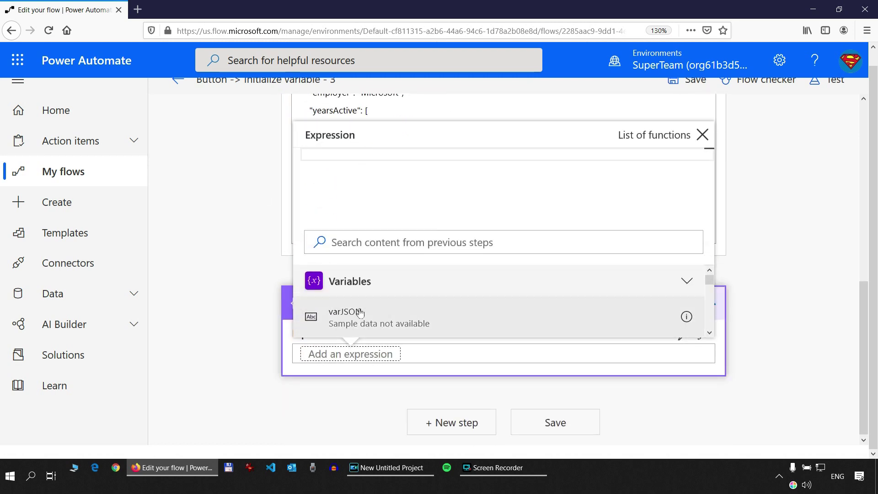
# Enter variables('varJSON').job.employer as the Compose Inputs expression and review it
pyautogui.click(385, 315)
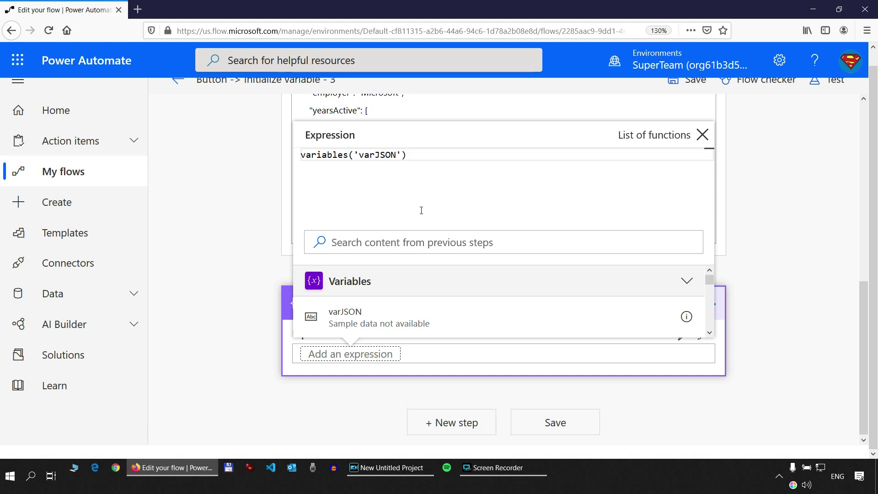
pyautogui.write('.')
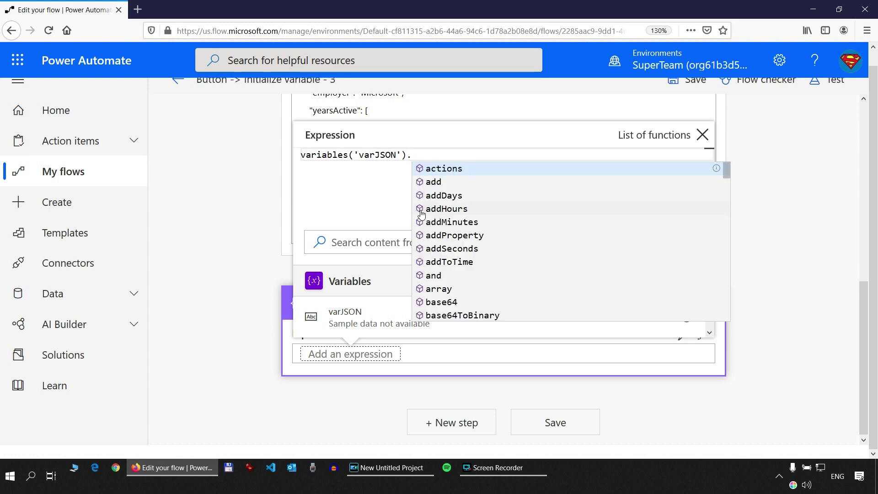
pyautogui.write('job')
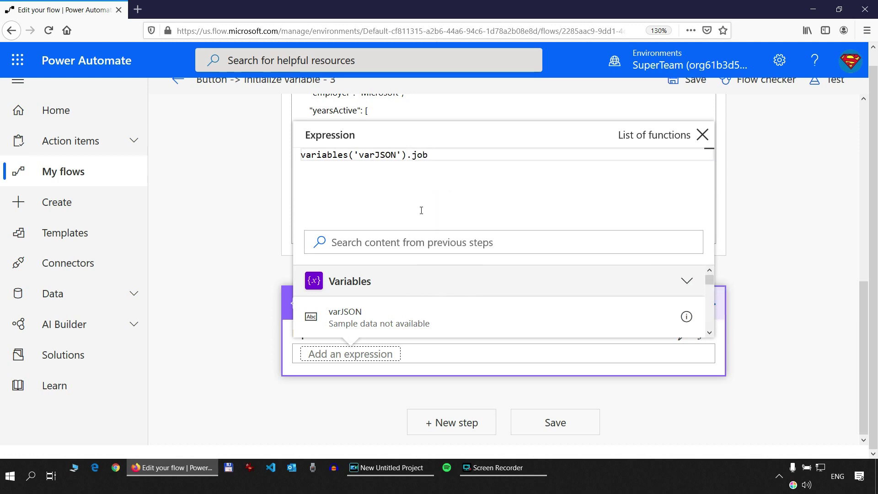
pyautogui.write('.employ')
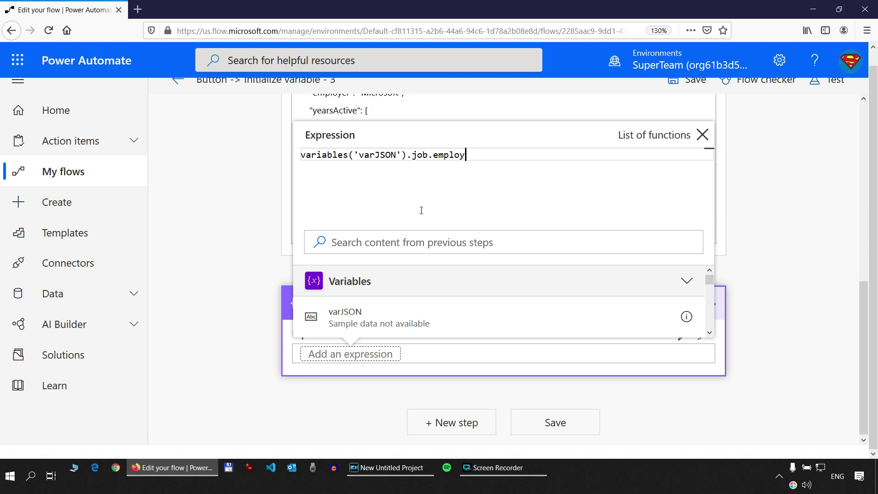
pyautogui.write('er')
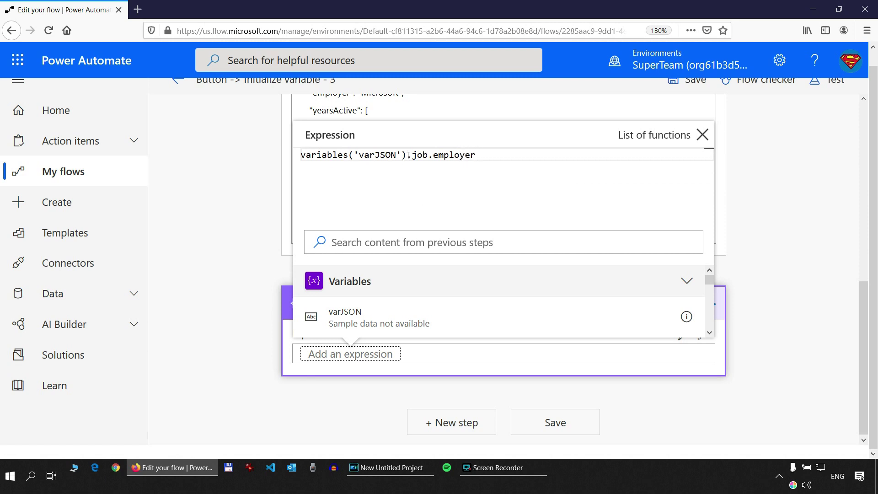
pyautogui.press('Return')
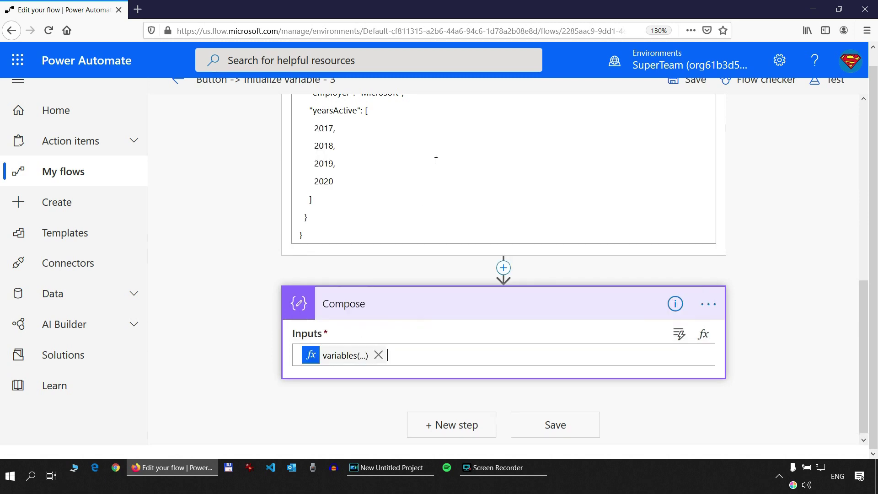
pyautogui.click(338, 356)
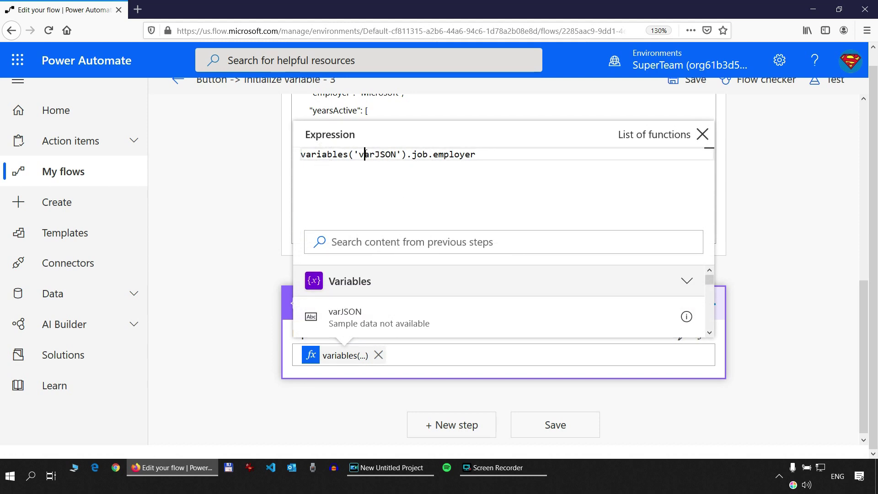
pyautogui.moveTo(412, 154); pyautogui.dragTo(422, 154)
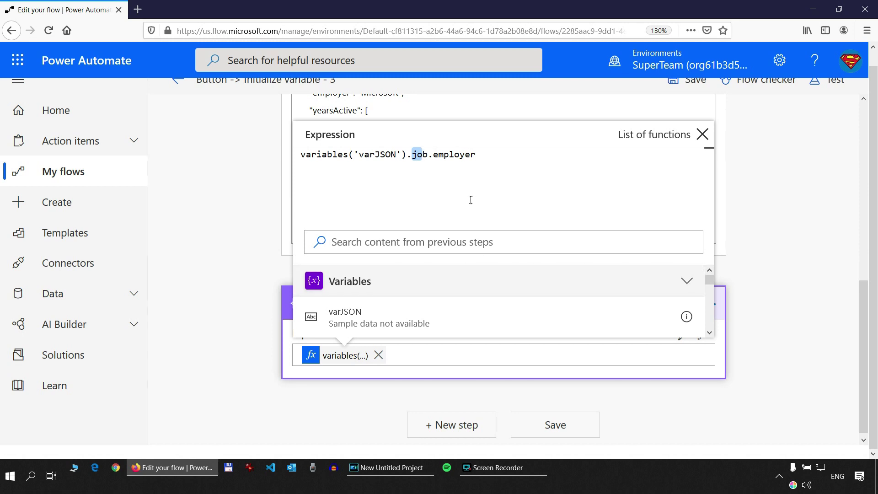
pyautogui.click(796, 145)
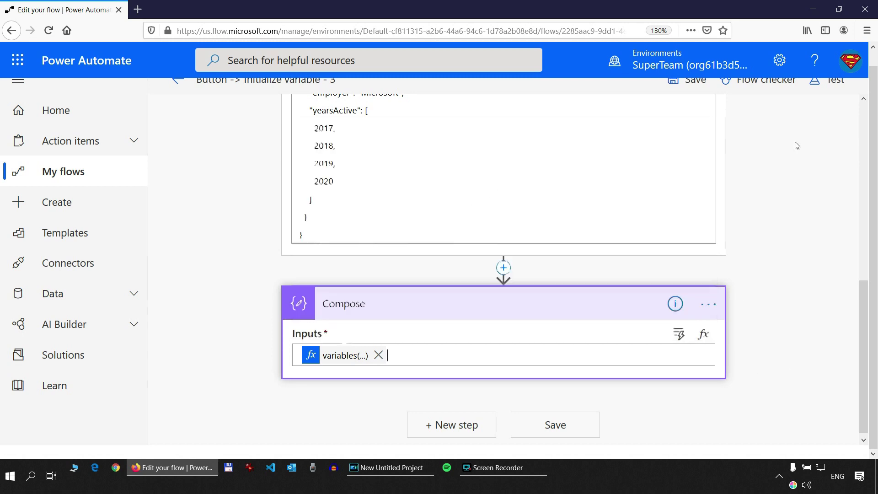
# Save the flow and run a manual test of it
pyautogui.click(829, 80)
pyautogui.click(680, 181)
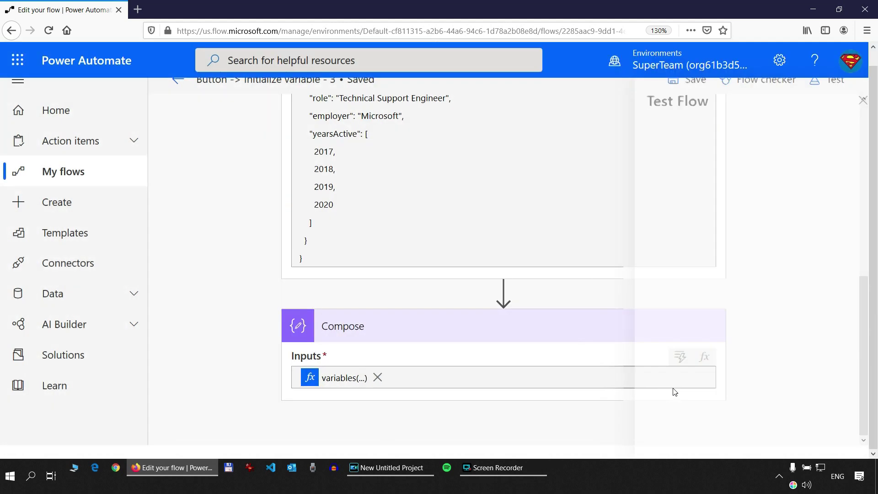
pyautogui.click(685, 433)
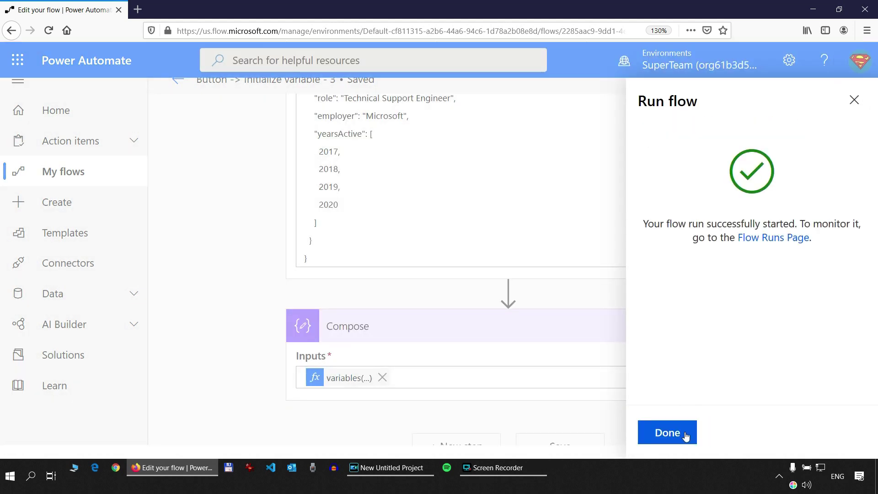
pyautogui.click(686, 436)
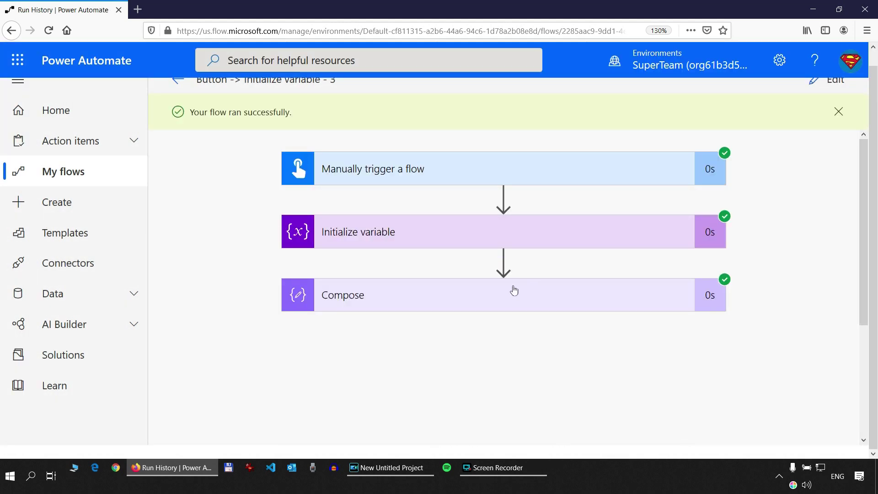
# Check that the Compose step in the run results returns Microsoft, then go back to editing
pyautogui.click(514, 290)
pyautogui.scroll(-3, 320, 256)
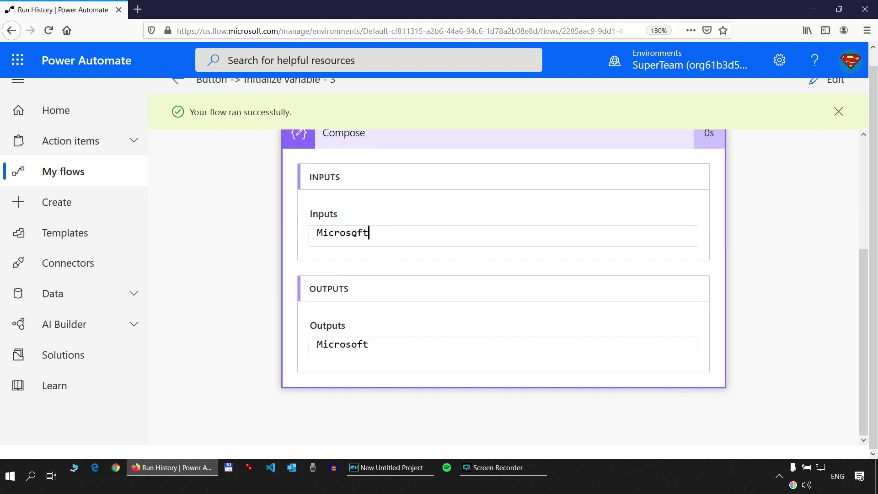
pyautogui.moveTo(368, 232); pyautogui.dragTo(312, 233)
pyautogui.scroll(2, 511, 274)
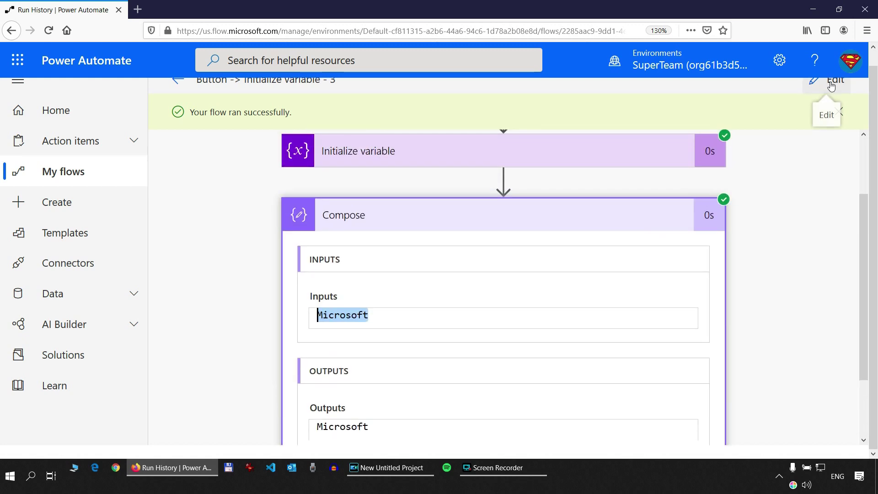
pyautogui.click(823, 83)
# Review varJSON's yearsActive array (2017–2020), highlighting the 2019 entry, then move down to Compose
pyautogui.scroll(-3, 250, 195)
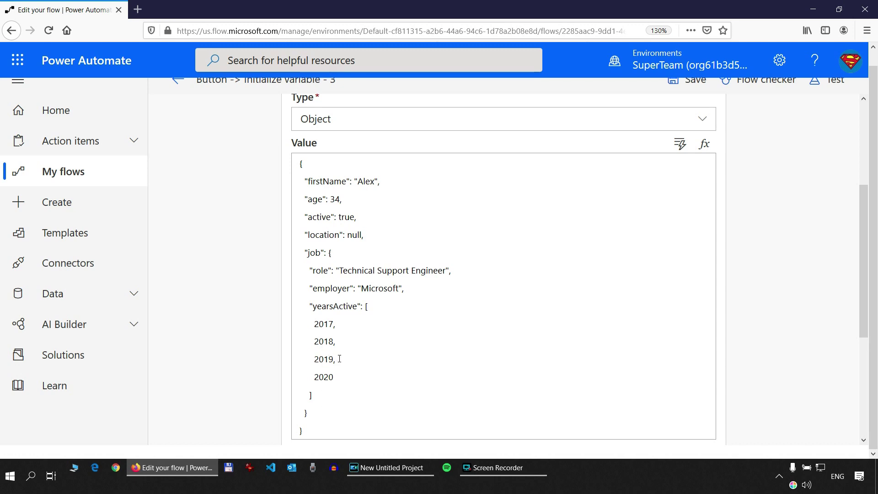
pyautogui.moveTo(340, 359); pyautogui.dragTo(315, 359)
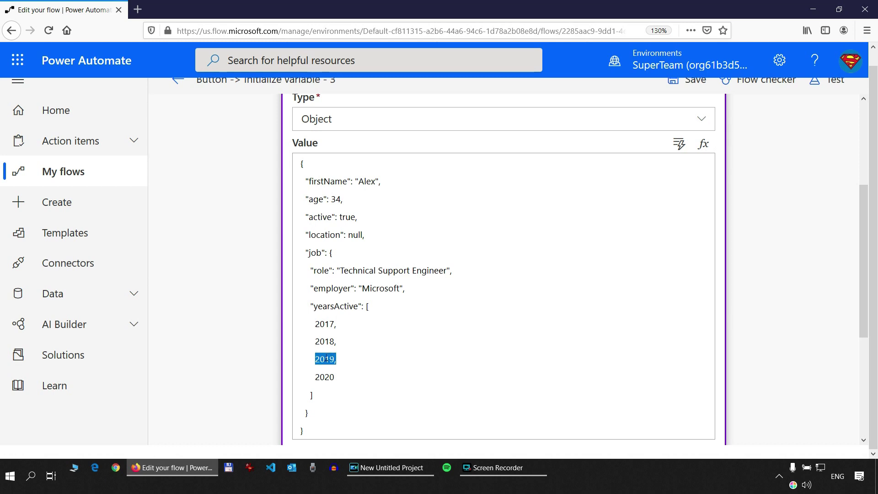
pyautogui.click(343, 358)
pyautogui.scroll(-4, 505, 198)
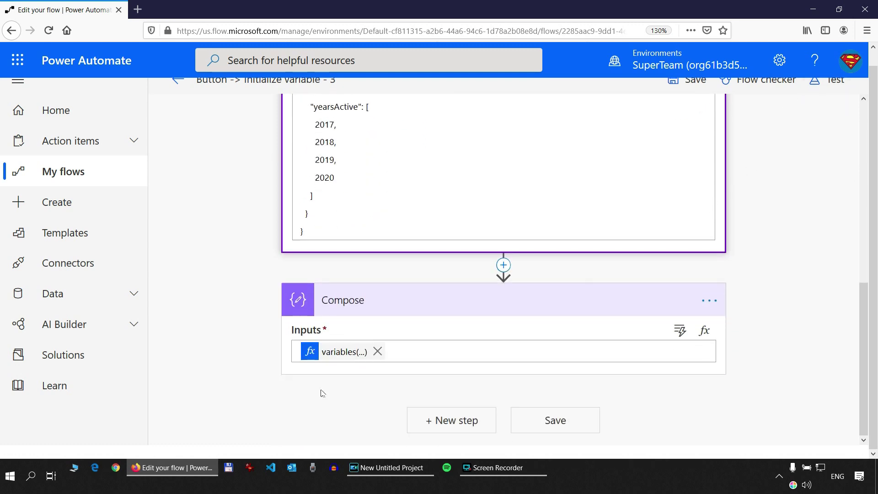
# Replace the Compose input with the expression variables('varJSON').job.yearsactive[2] and reopen it for review
pyautogui.click(378, 351)
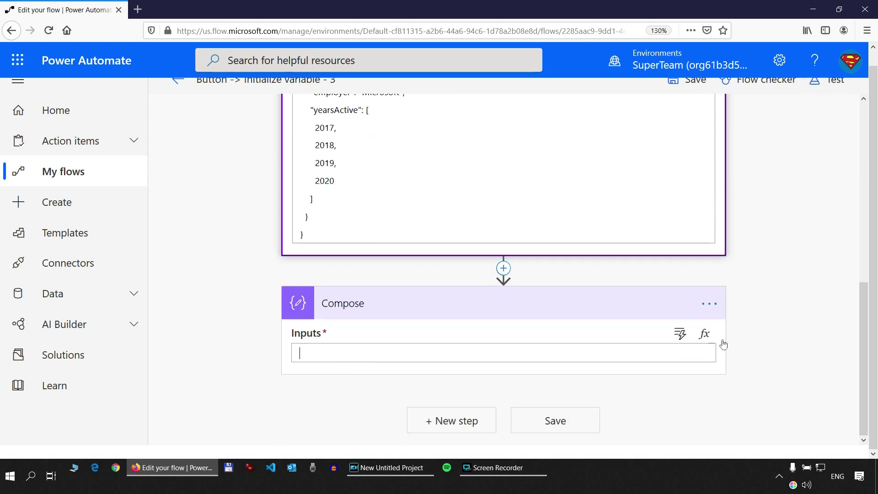
pyautogui.click(707, 334)
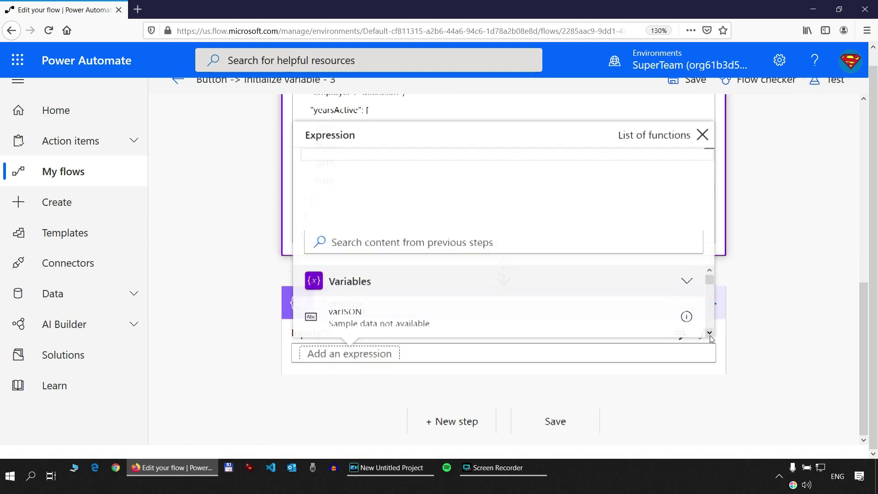
pyautogui.click(366, 320)
pyautogui.write('.')
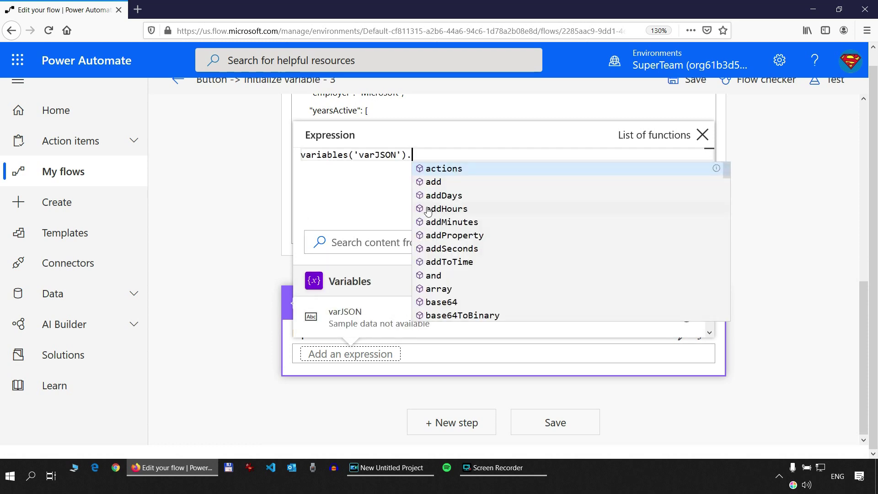
pyautogui.write('job')
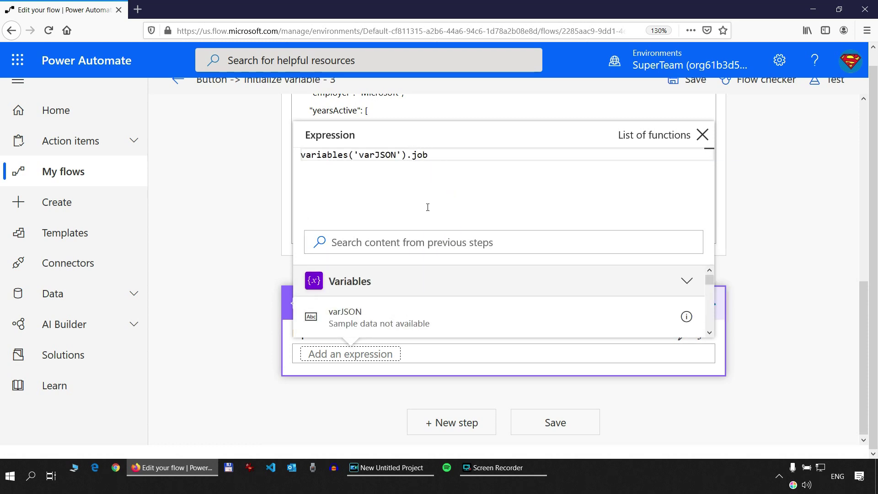
pyautogui.write('.')
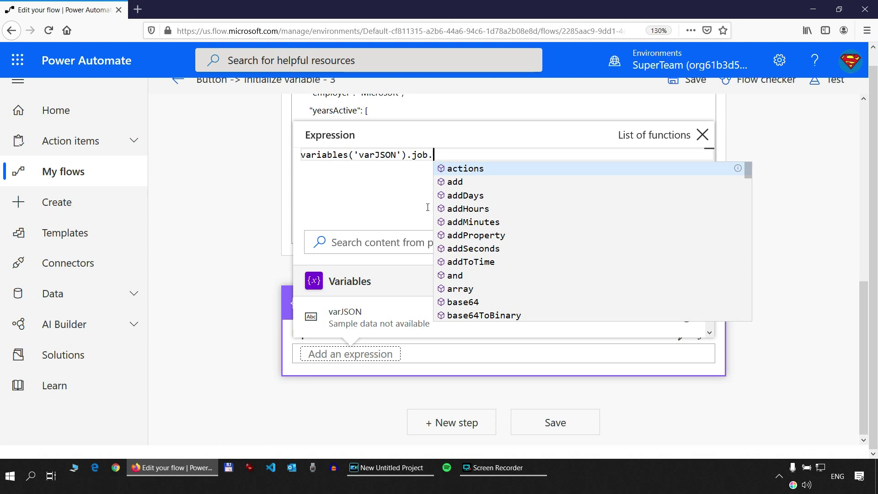
pyautogui.write('yearsactive')
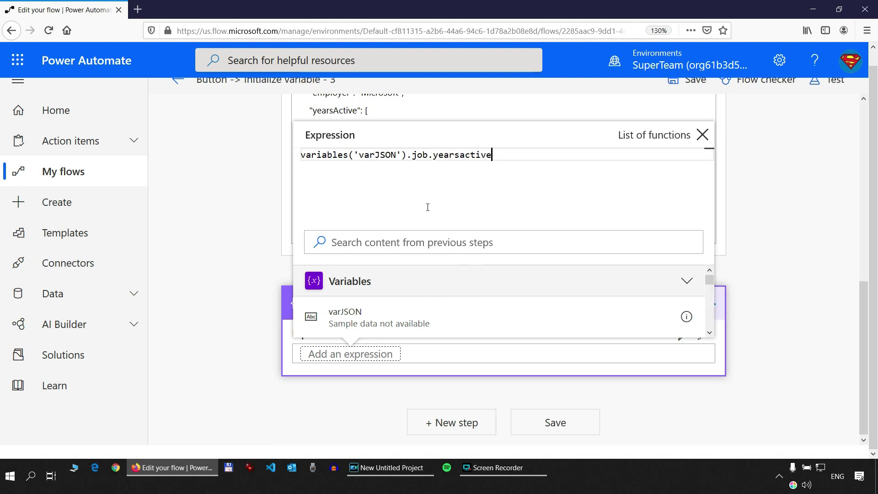
pyautogui.write('[2')
pyautogui.scroll(3, 709, 292)
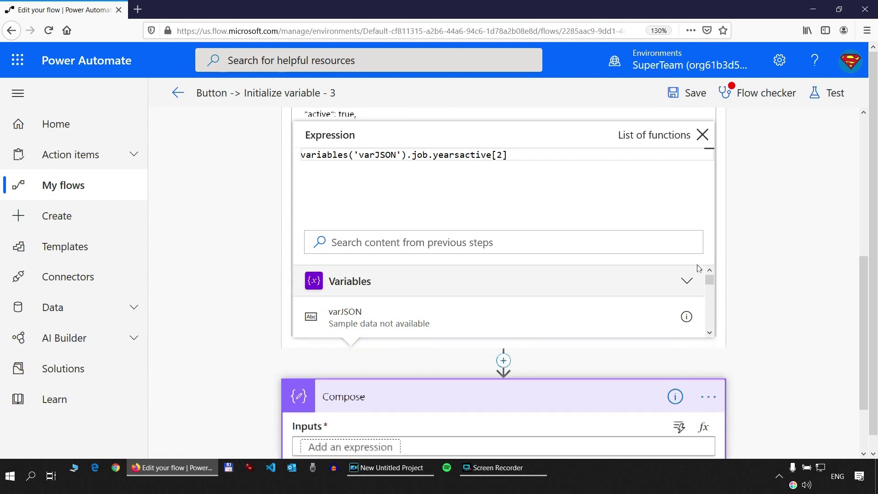
pyautogui.click(770, 273)
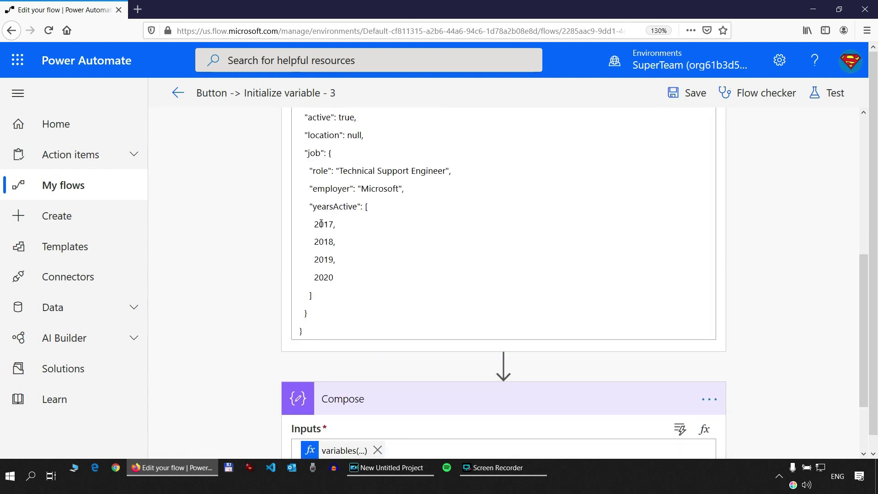
pyautogui.scroll(-2, 276, 262)
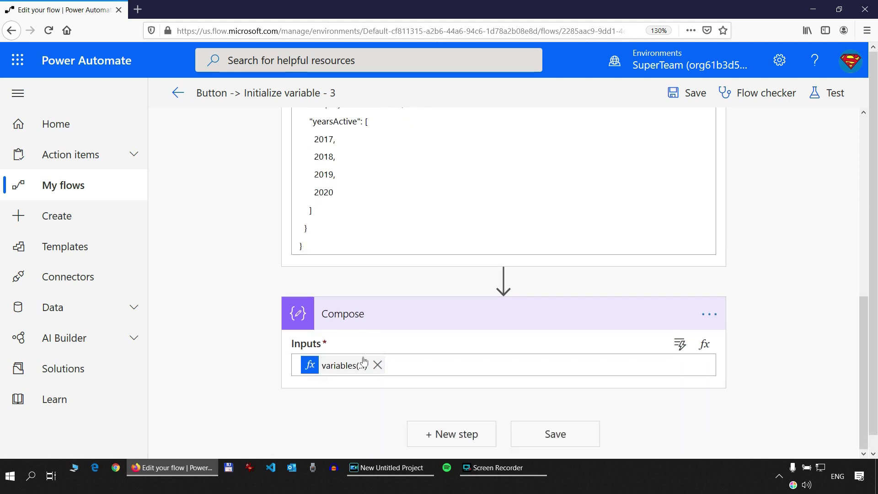
pyautogui.click(356, 366)
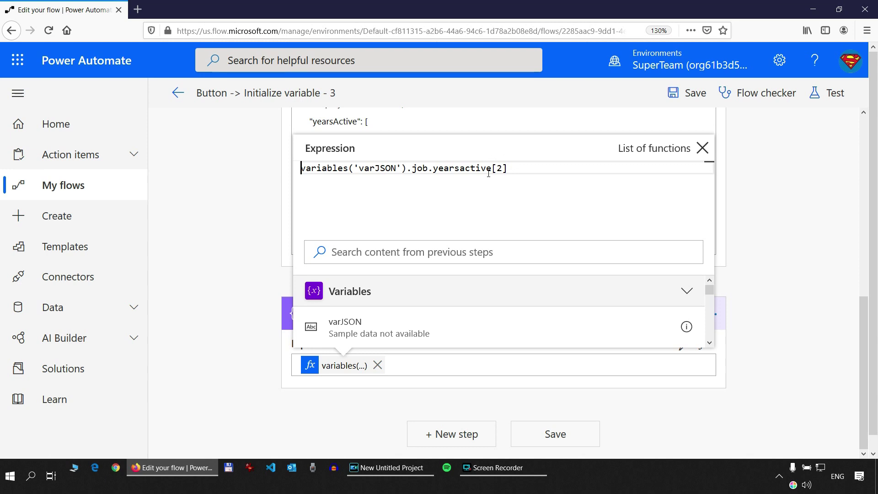
# Save and test-run the flow, confirming the Compose step returns 2019
pyautogui.click(835, 96)
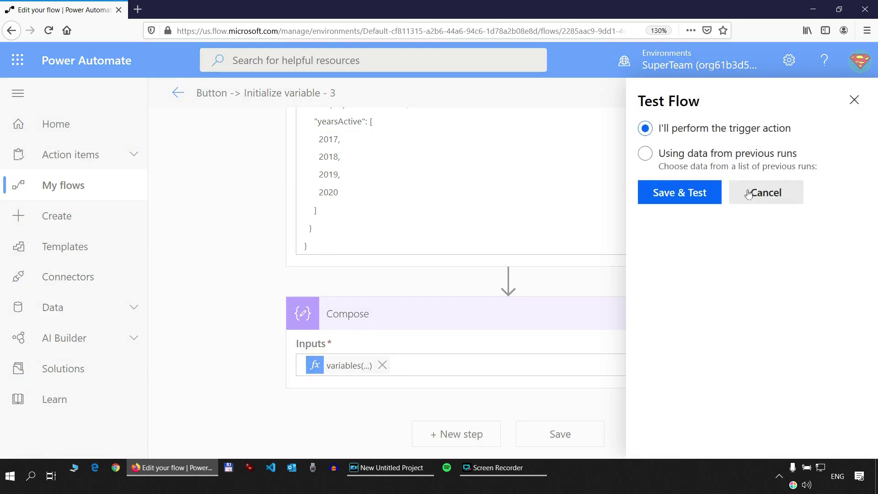
pyautogui.click(680, 181)
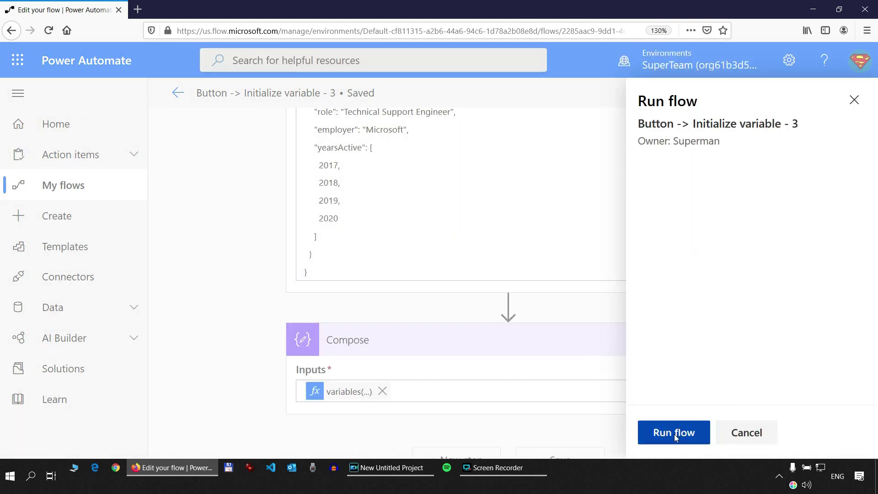
pyautogui.click(670, 433)
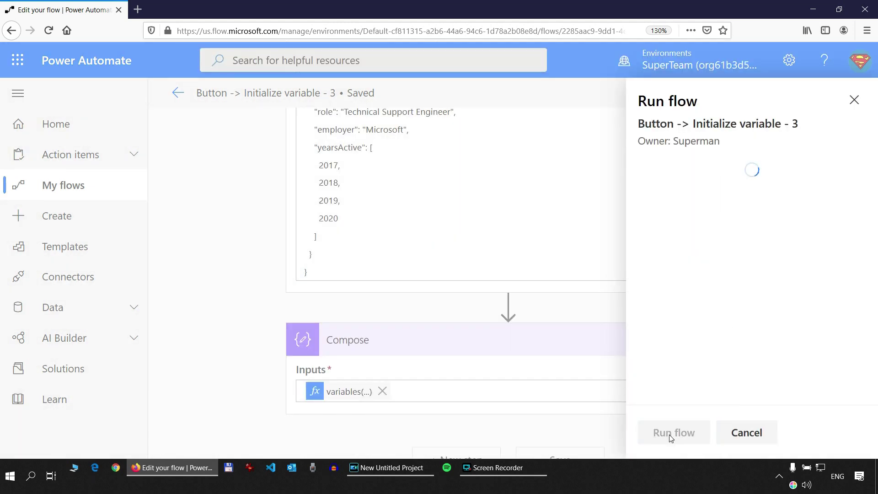
pyautogui.click(668, 433)
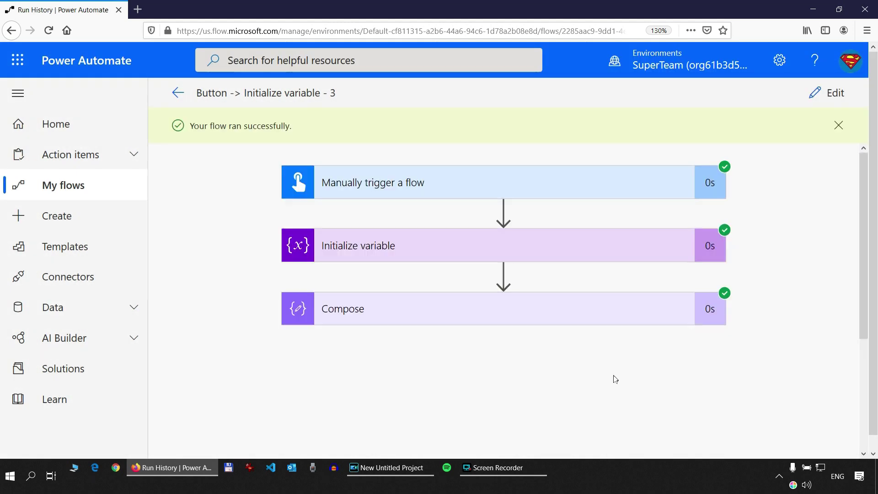
pyautogui.click(484, 312)
pyautogui.scroll(-2, 254, 274)
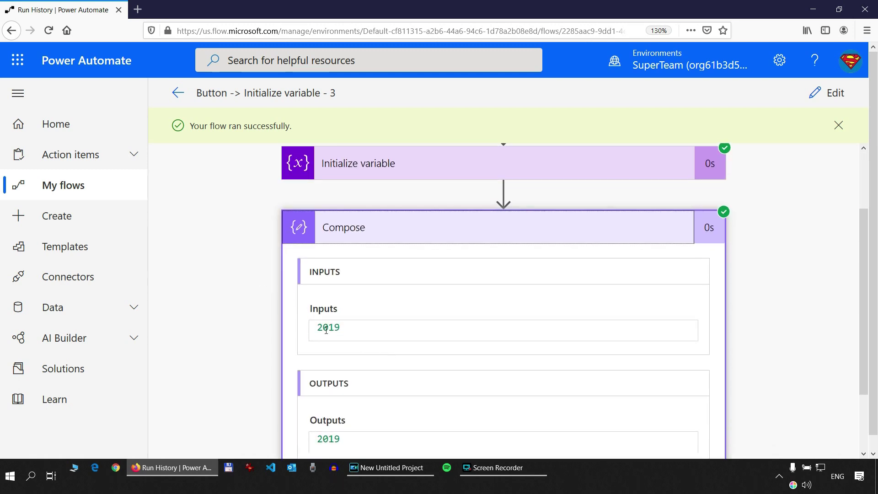
# Return to editing and open the Compose step's variables('varJSON') expression
pyautogui.click(828, 92)
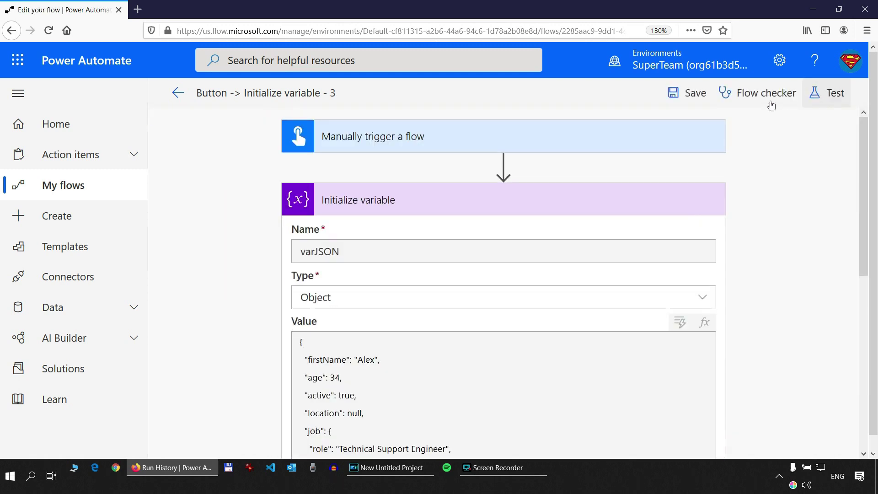
pyautogui.scroll(-5, 311, 287)
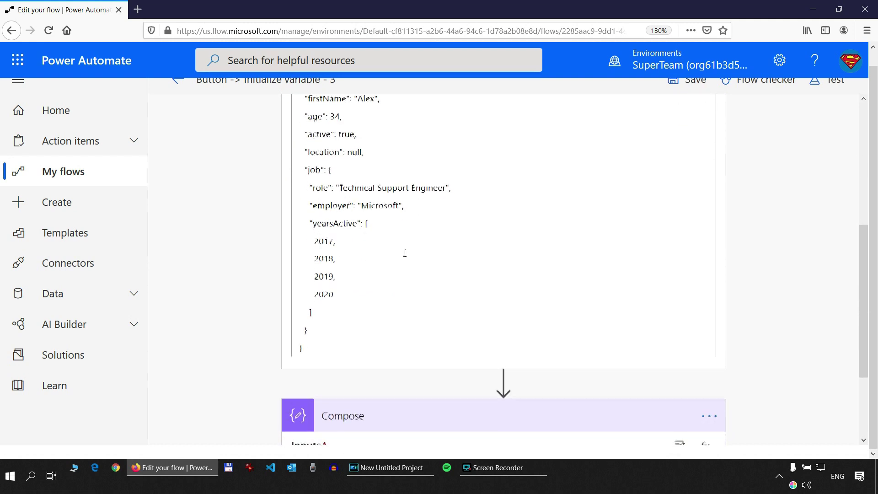
pyautogui.scroll(-2, 404, 252)
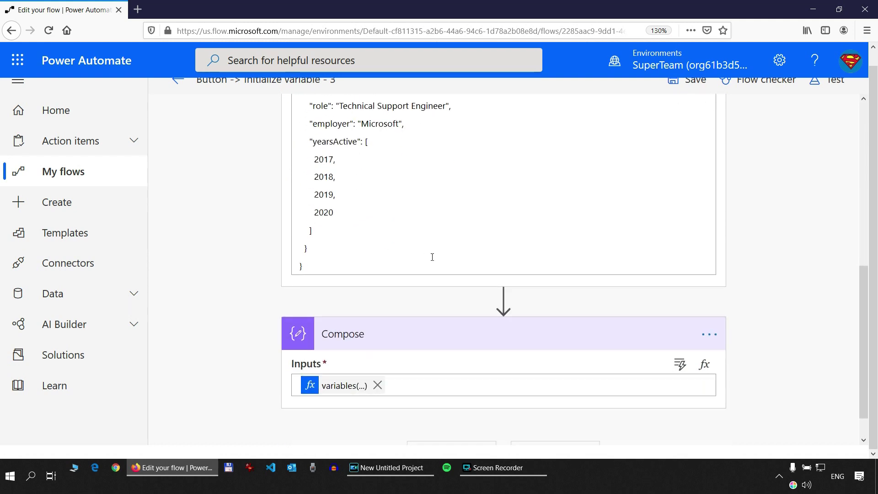
pyautogui.click(351, 386)
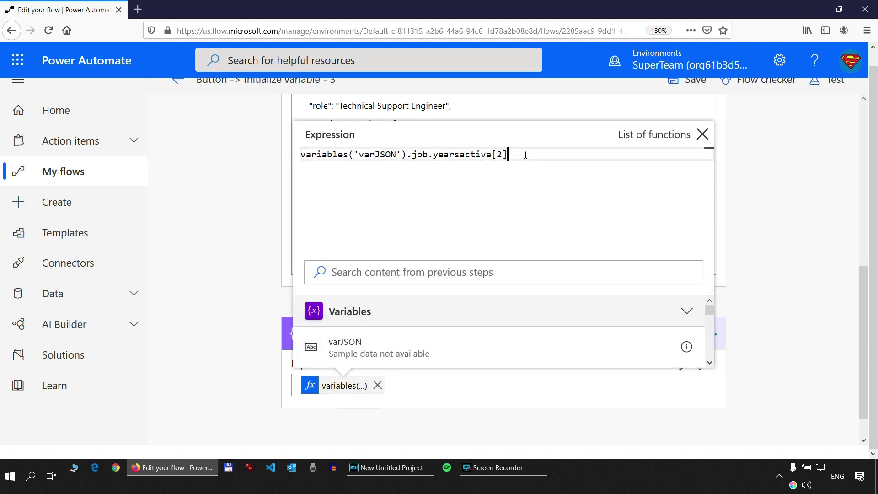
# Replace the dot notation with ?['job']?['yearsActive'] lookups, correcting typos in the key name
pyautogui.hotkey('shift', 'Left')
pyautogui.hotkey('shift', 'Left')
pyautogui.hotkey('shift', 'Left')
pyautogui.hotkey('shift', 'Left')
pyautogui.hotkey('shift', 'Left')
pyautogui.hotkey('shift', 'Left')
pyautogui.hotkey('shift', 'Left')
pyautogui.hotkey('shift', 'Left')
pyautogui.hotkey('shift', 'Left')
pyautogui.hotkey('shift', 'Left')
pyautogui.hotkey('shift', 'Left')
pyautogui.hotkey('shift', 'Left')
pyautogui.hotkey('shift', 'Left')
pyautogui.hotkey('shift', 'Left')
pyautogui.hotkey('shift', 'Left')
pyautogui.hotkey('shift', 'Left')
pyautogui.hotkey('shift', 'Left')
pyautogui.hotkey('shift', 'Left')
pyautogui.hotkey('shift', 'Left')
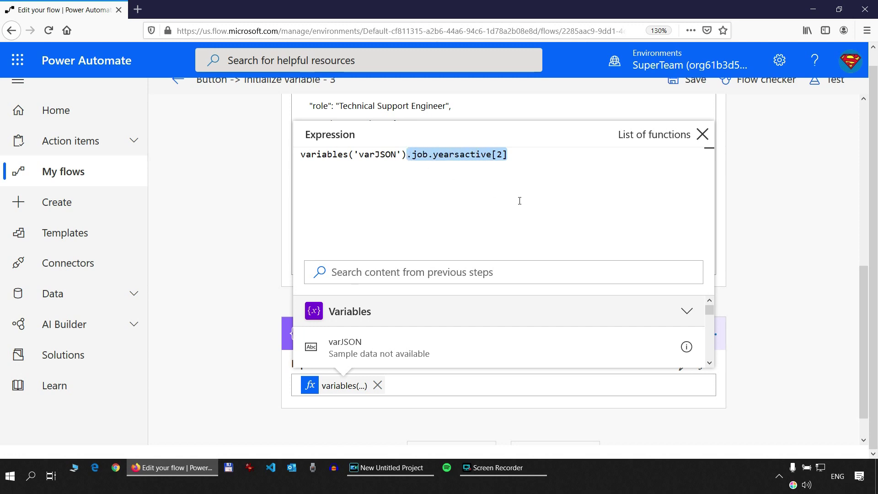
pyautogui.write('?')
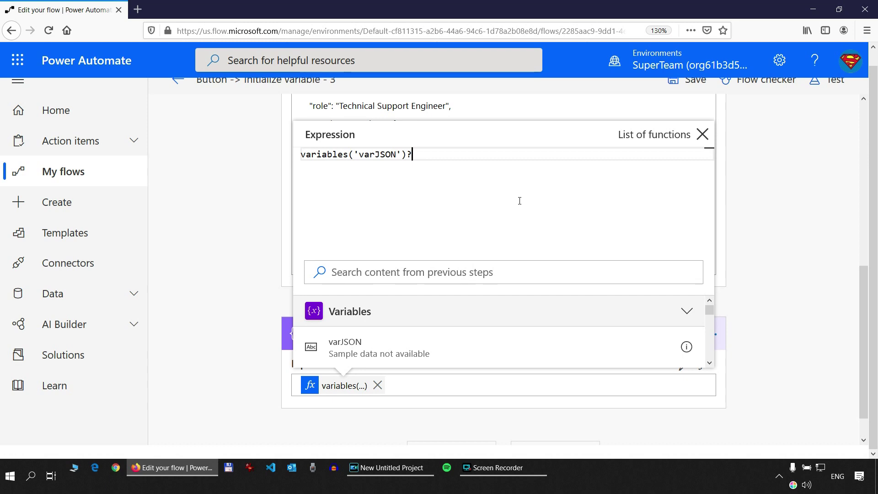
pyautogui.write("['job']?['ya")
pyautogui.press('BackSpace')
pyautogui.write('a')
pyautogui.press('BackSpace')
pyautogui.write("earsActive']")
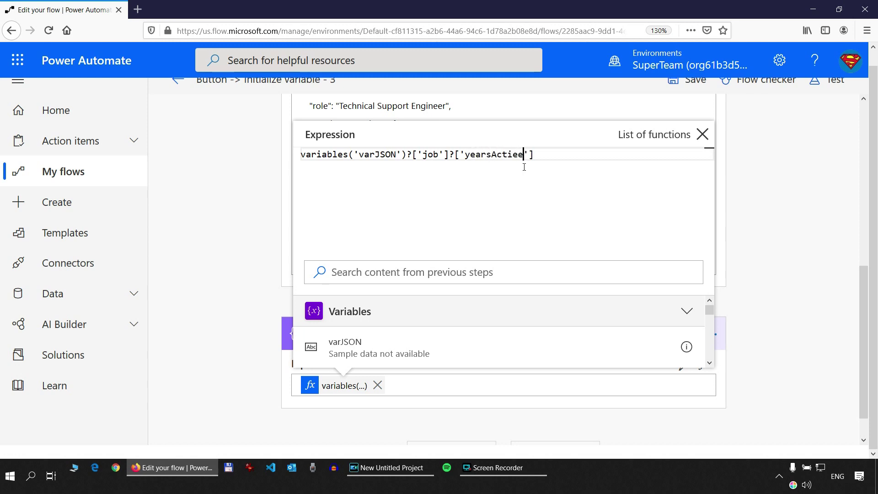
pyautogui.press('BackSpace')
pyautogui.write("es('v")
pyautogui.press('BackSpace')
pyautogui.press('BackSpace')
pyautogui.press('BackSpace')
pyautogui.press('BackSpace')
pyautogui.press('BackSpace')
pyautogui.press('BackSpace')
pyautogui.write('ctive')
# Fix the yearsactive key's spelling and append the [2] index
pyautogui.doubleClick(496, 155)
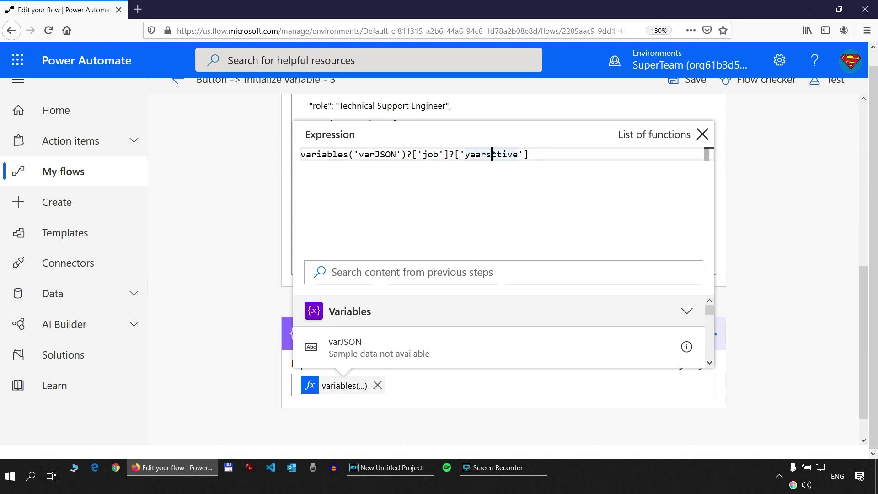
pyautogui.click(493, 154)
pyautogui.write('a')
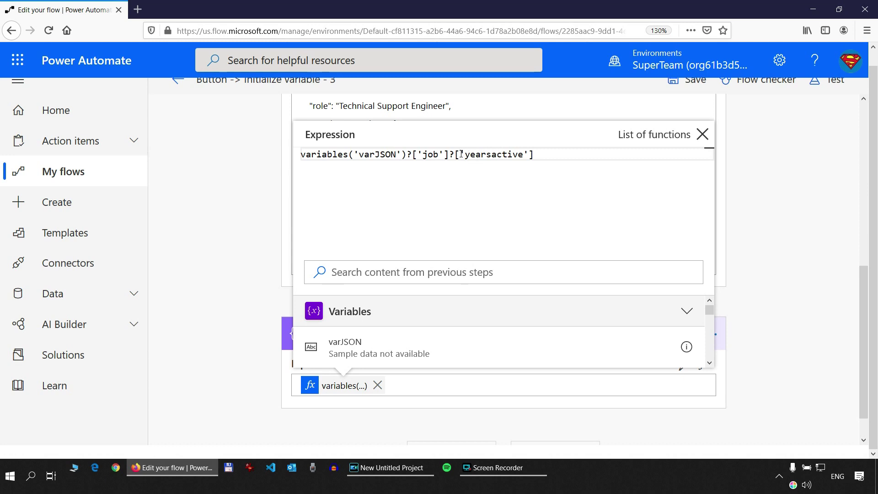
pyautogui.click(543, 160)
pyautogui.write('[2]')
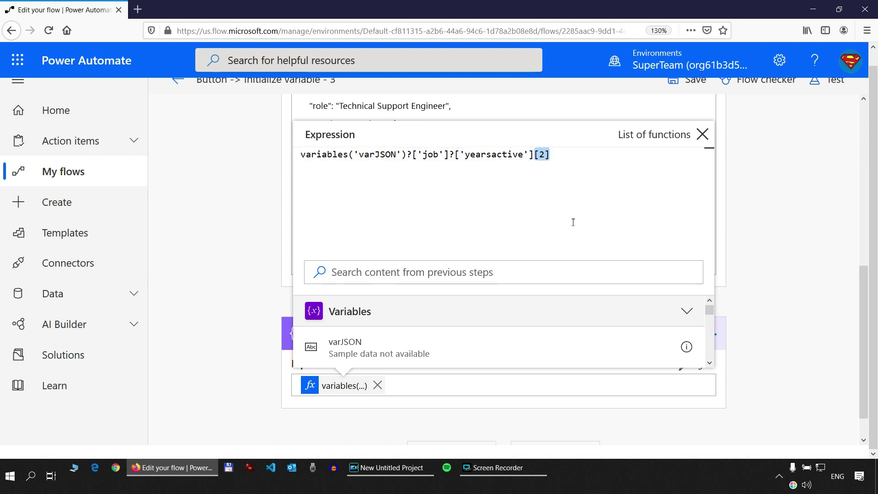
pyautogui.click(486, 154)
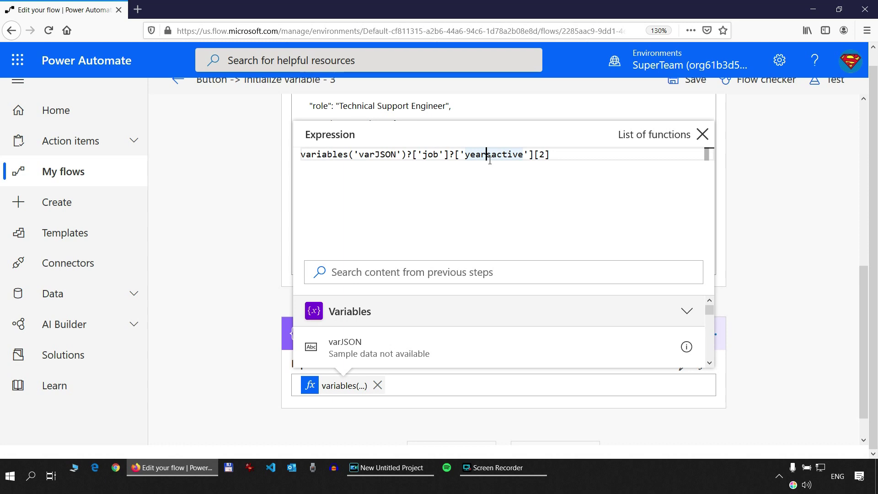
# Apply the edited Compose expression, then save and test-run the flow
pyautogui.click(811, 295)
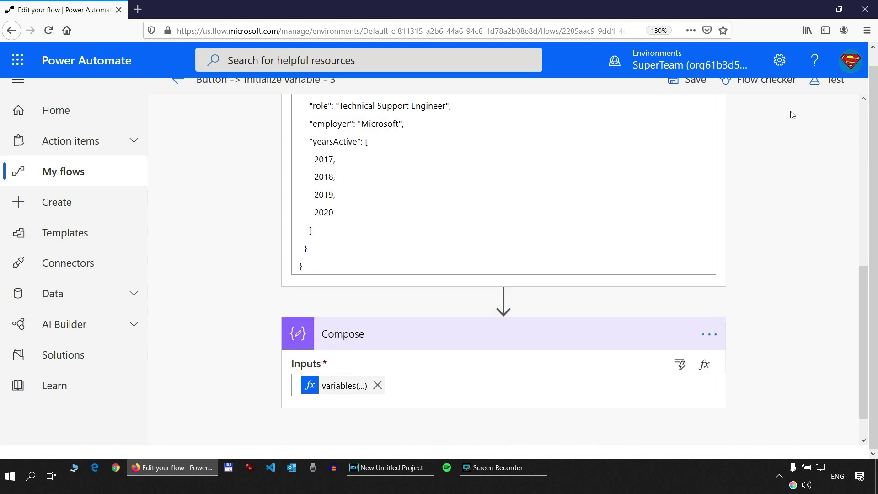
pyautogui.click(828, 80)
pyautogui.click(677, 193)
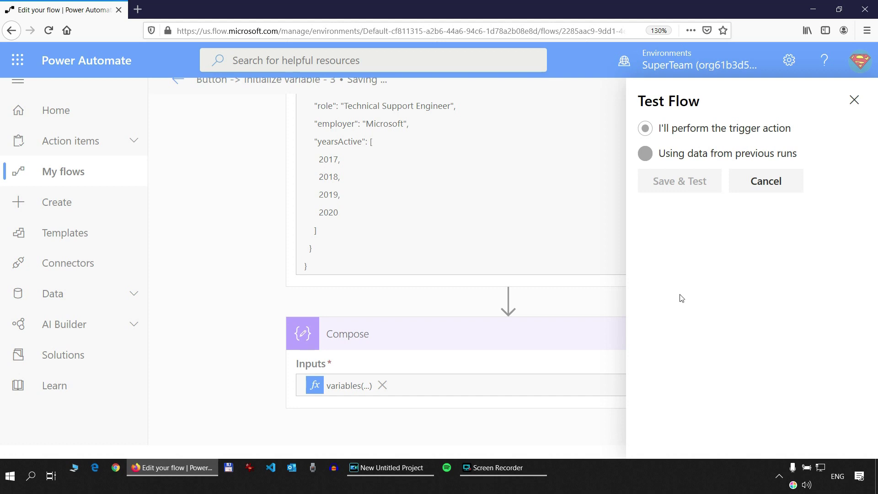
pyautogui.click(682, 431)
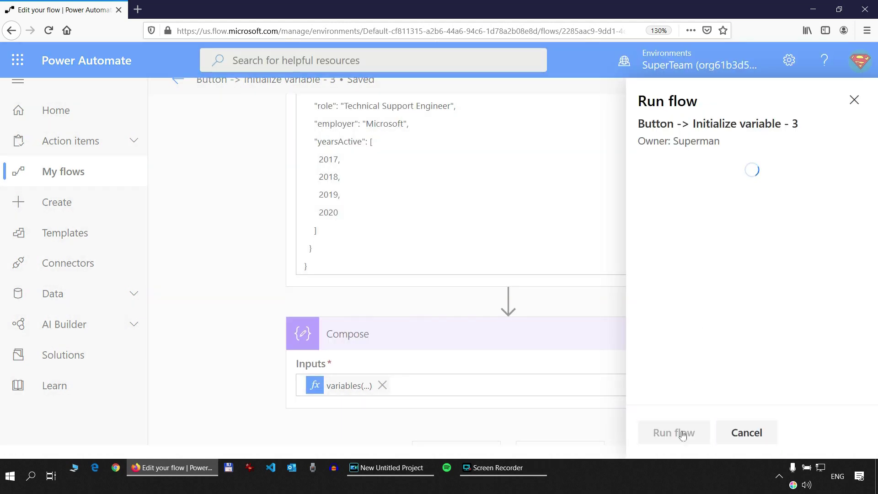
pyautogui.click(683, 435)
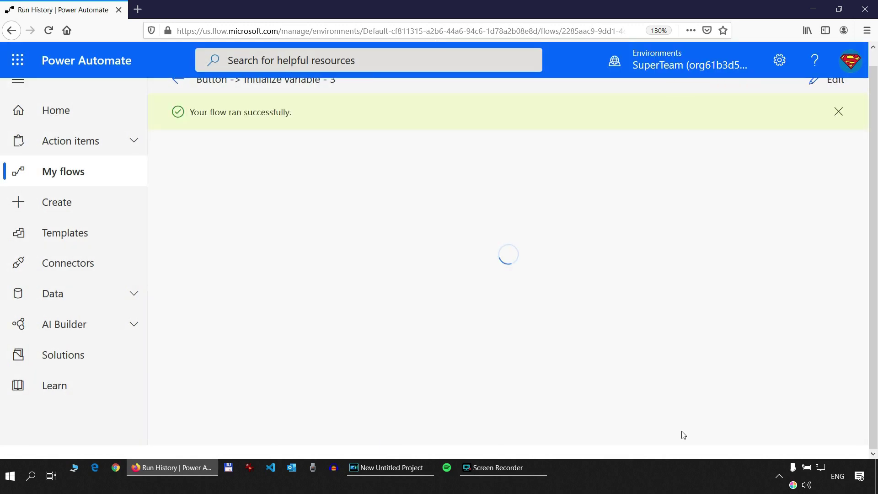
# Confirm the Compose step's inputs and outputs both show 2019
pyautogui.click(524, 300)
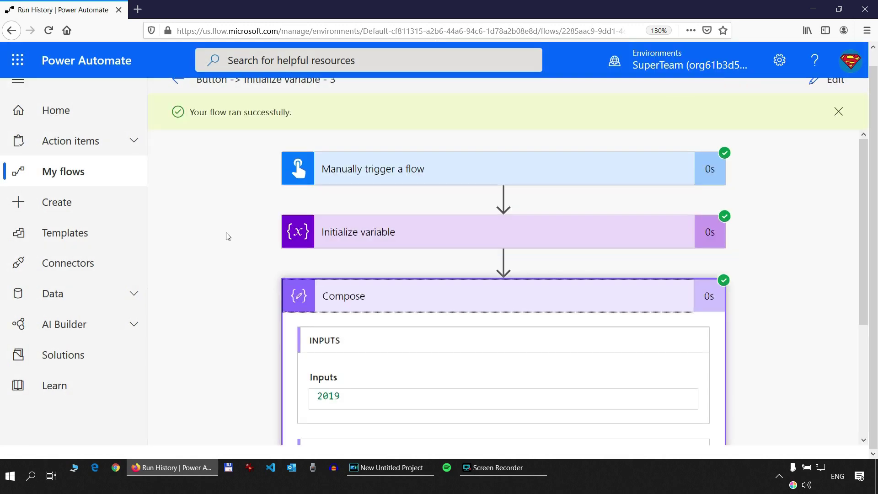
pyautogui.scroll(-3, 228, 236)
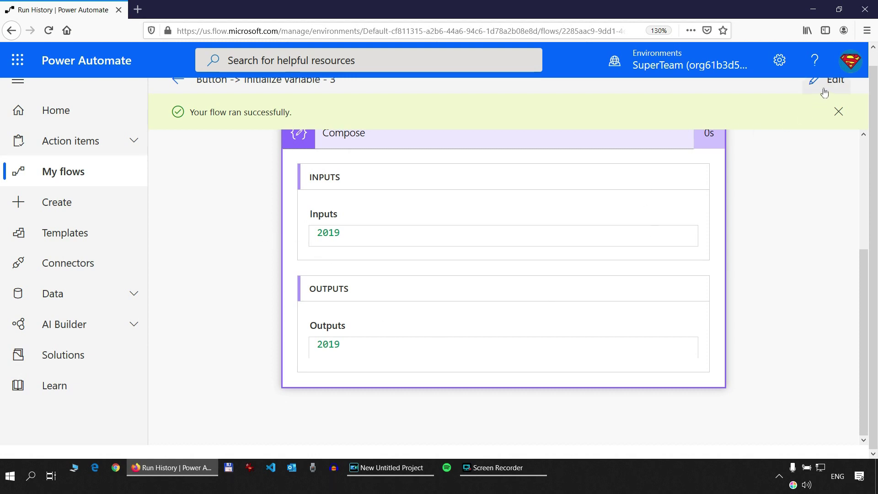
pyautogui.scroll(2, 557, 262)
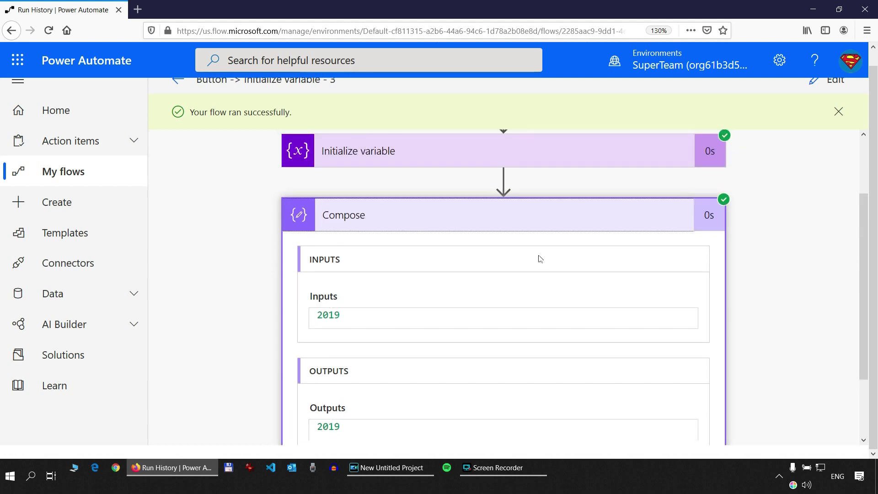